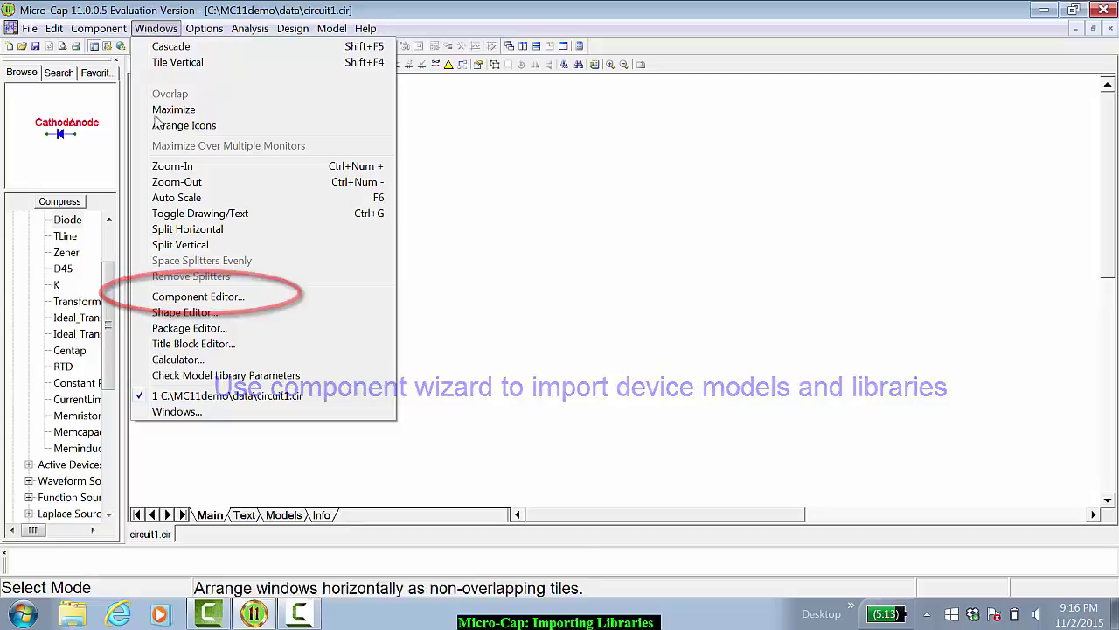
Step: In the Component Editor, add a component group named UMaine under Analog Primitives
left_click(188, 298)
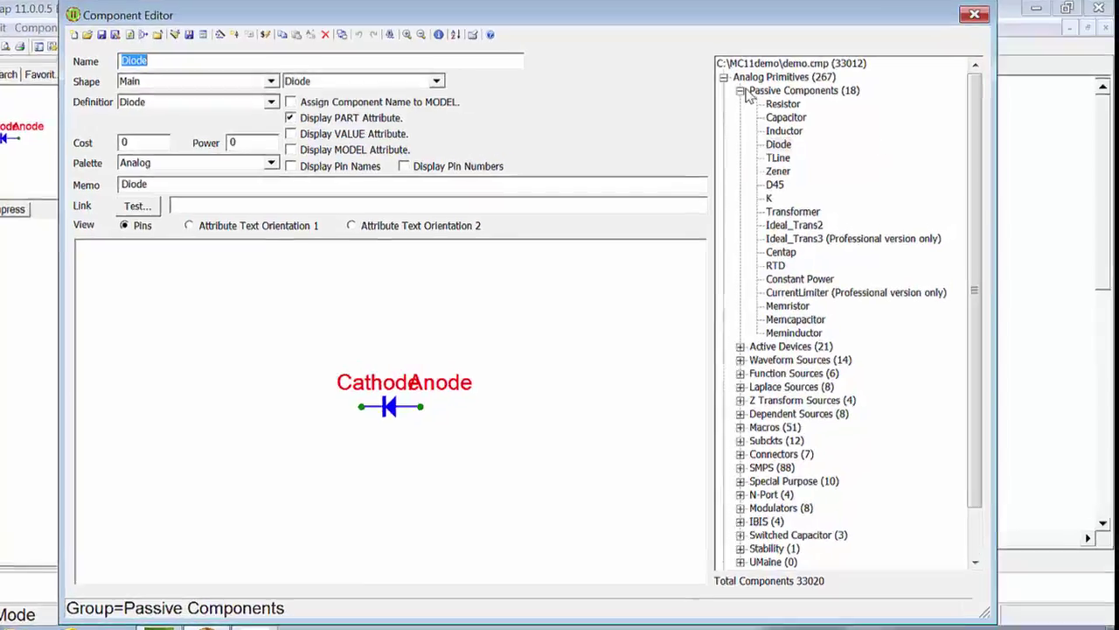
left_click(742, 91)
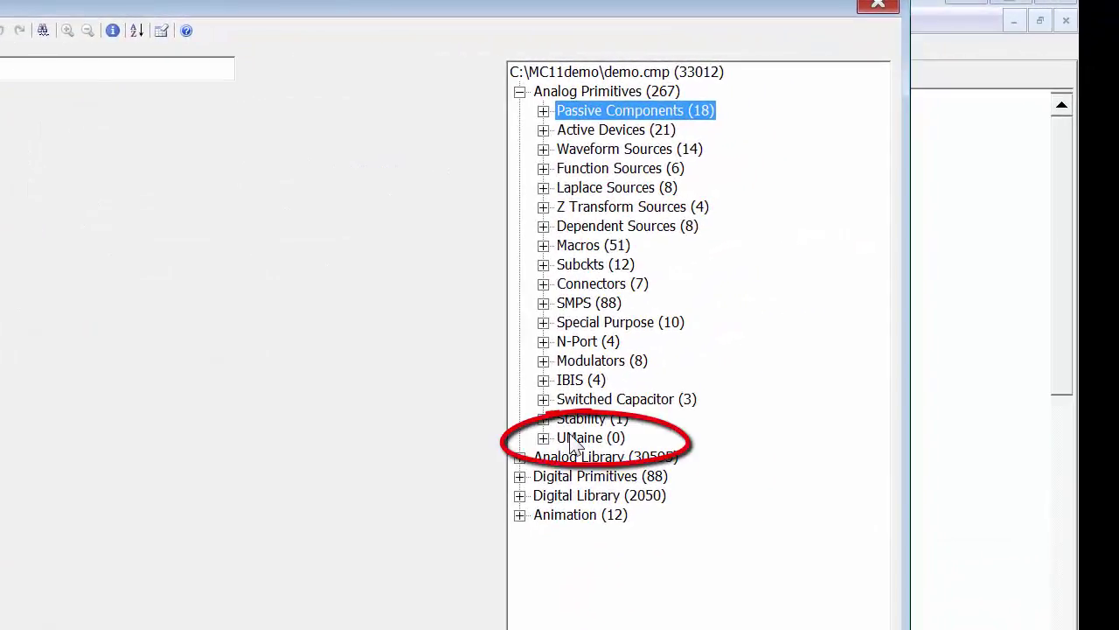
left_click(748, 321)
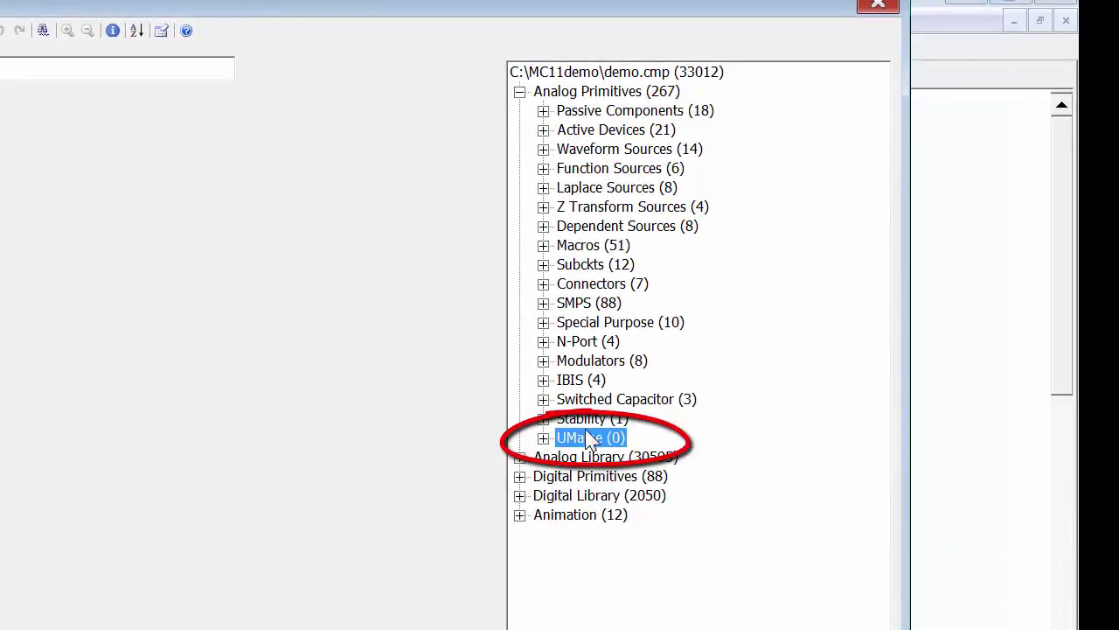
right_click(591, 91)
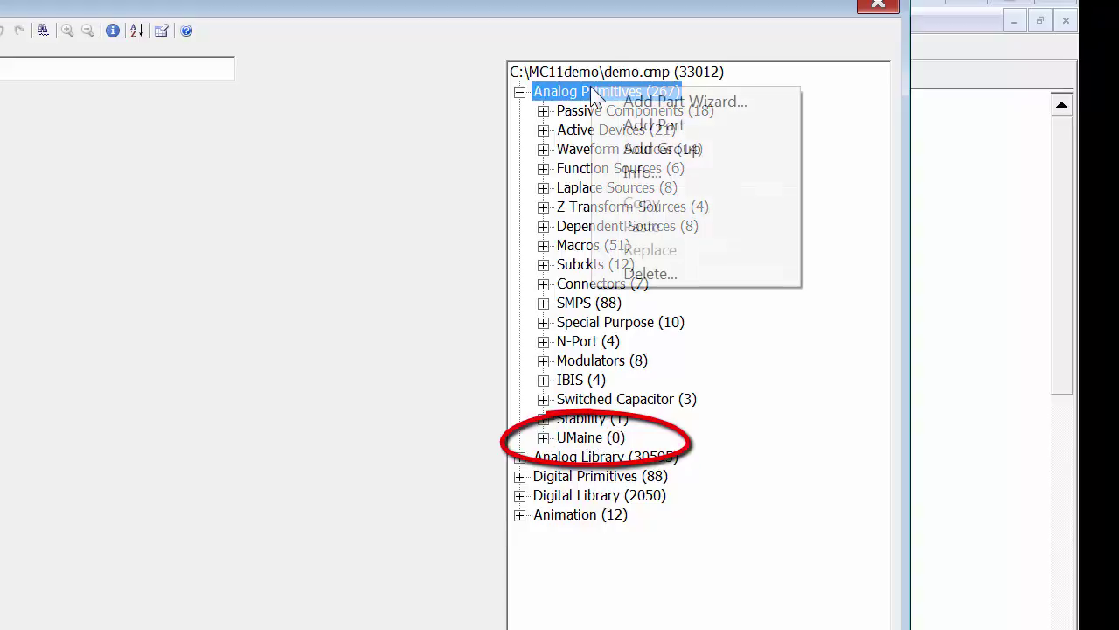
left_click(623, 149)
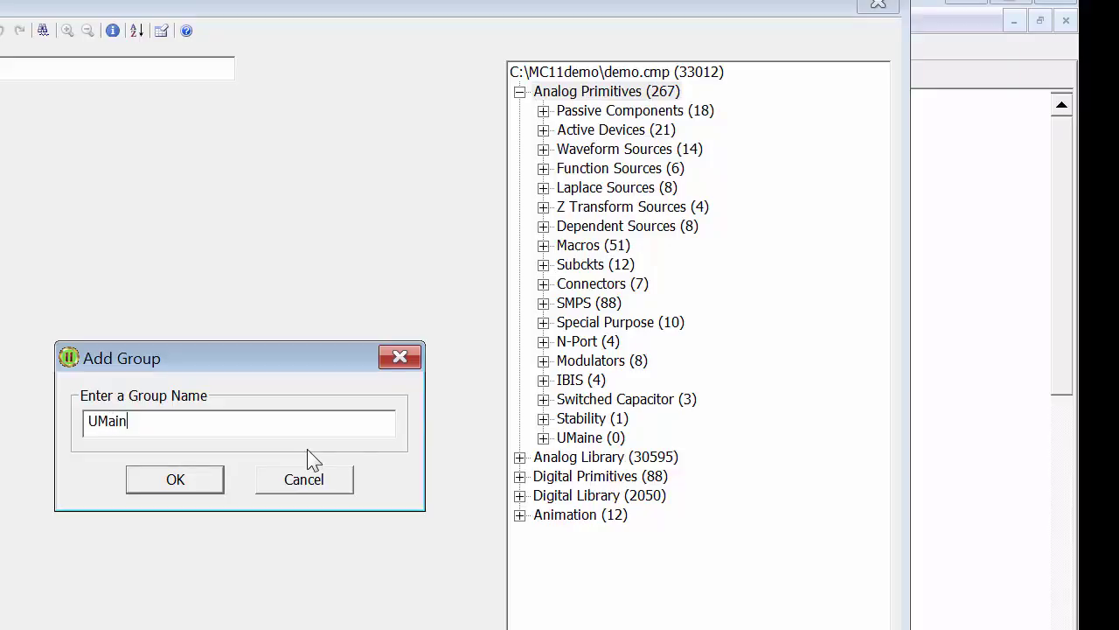
key("Return")
Step: Start importing umaine2015September.lib from the CircuitLibraries folder into the UMaine group, leaving the subcircuit suffix empty
left_click(569, 439)
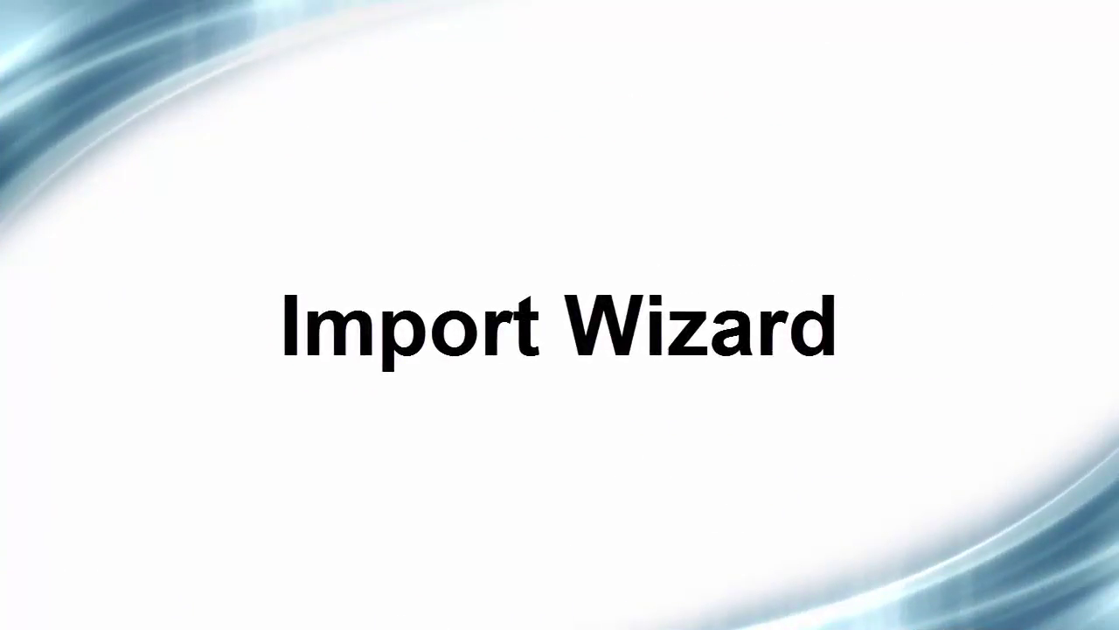
left_click(223, 35)
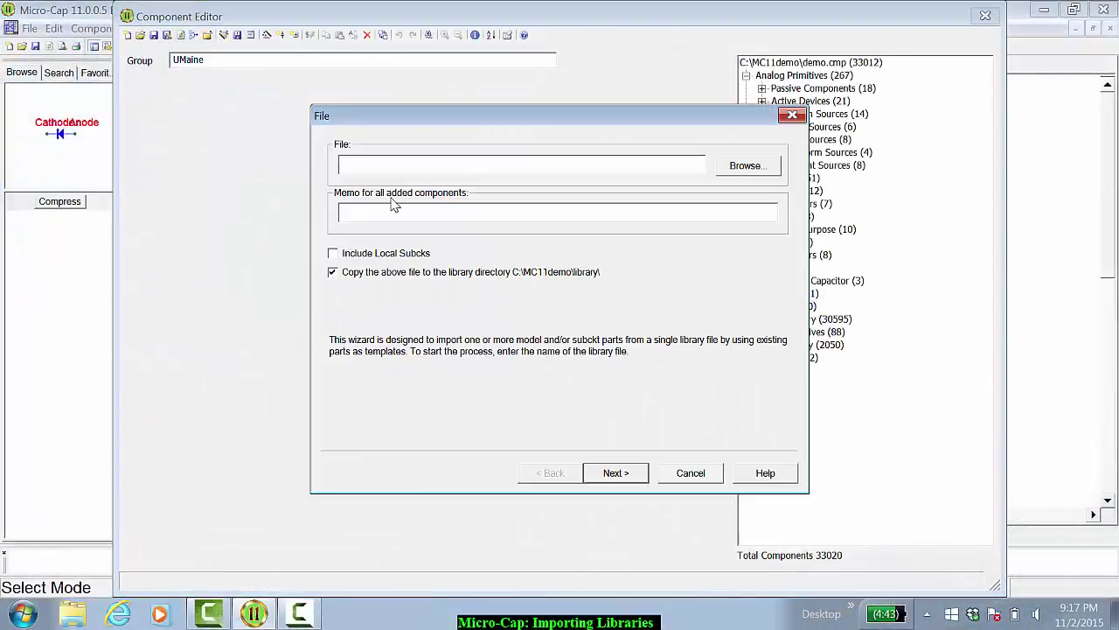
left_click(754, 171)
left_click(524, 149)
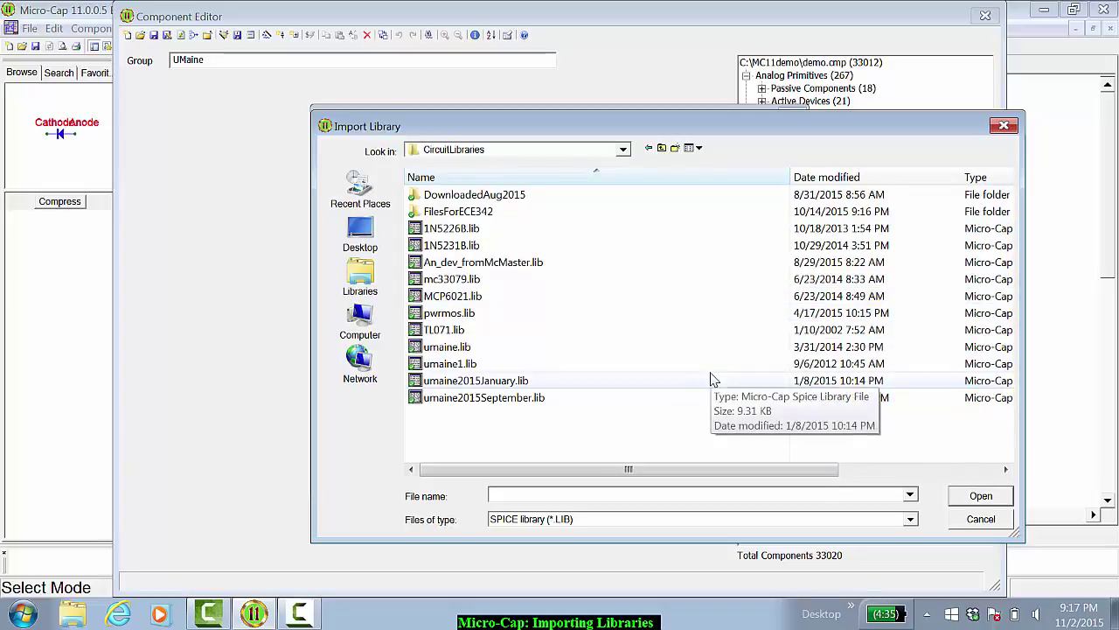
left_click(517, 404)
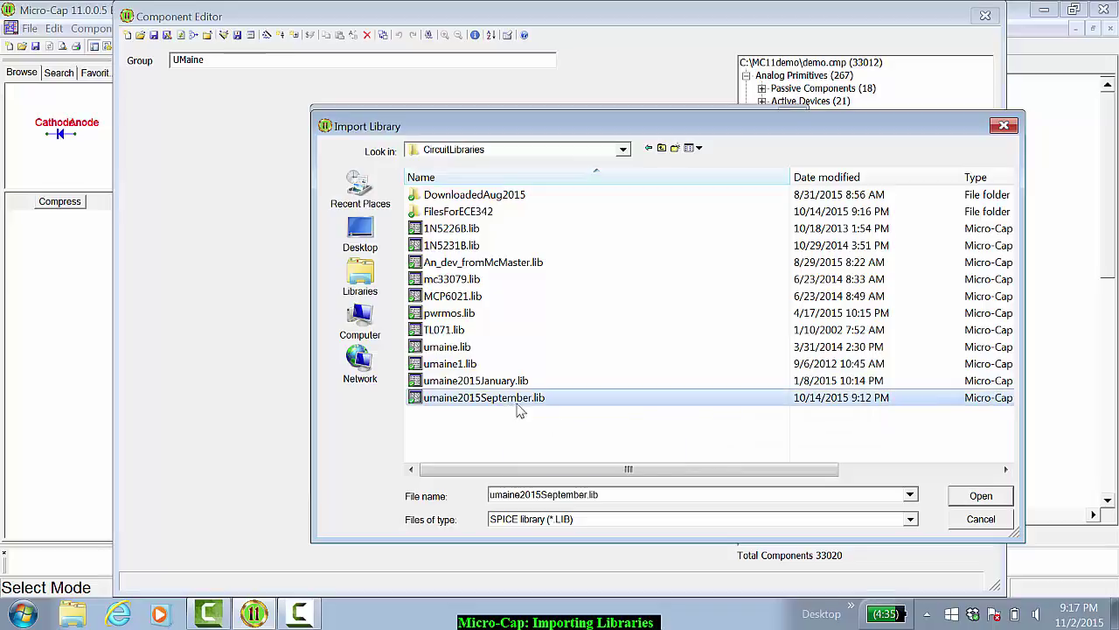
left_click(977, 497)
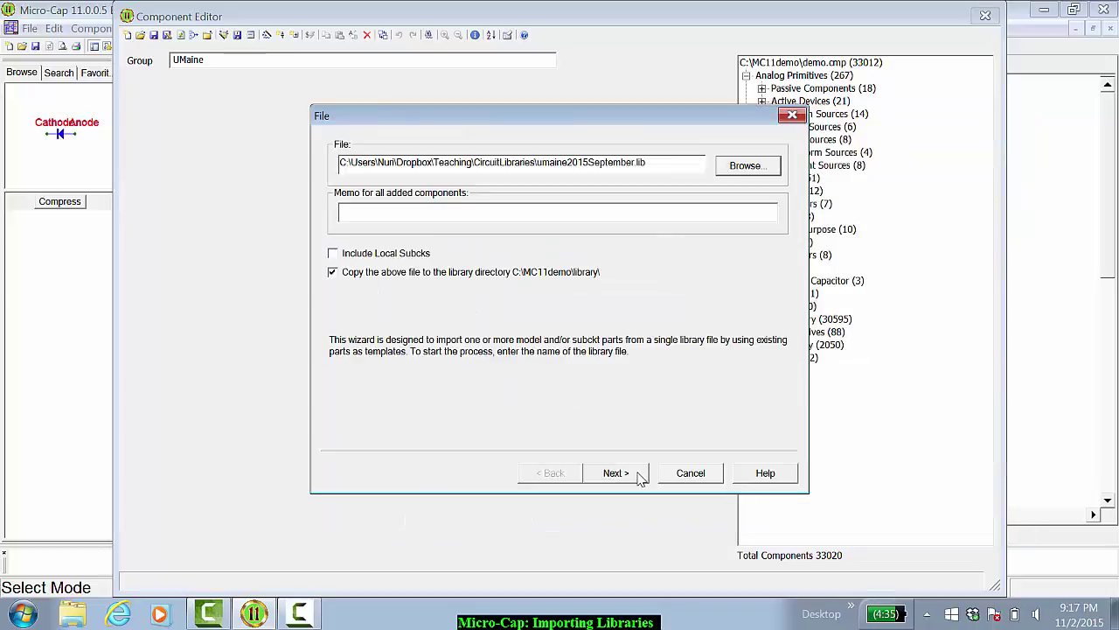
left_click(641, 478)
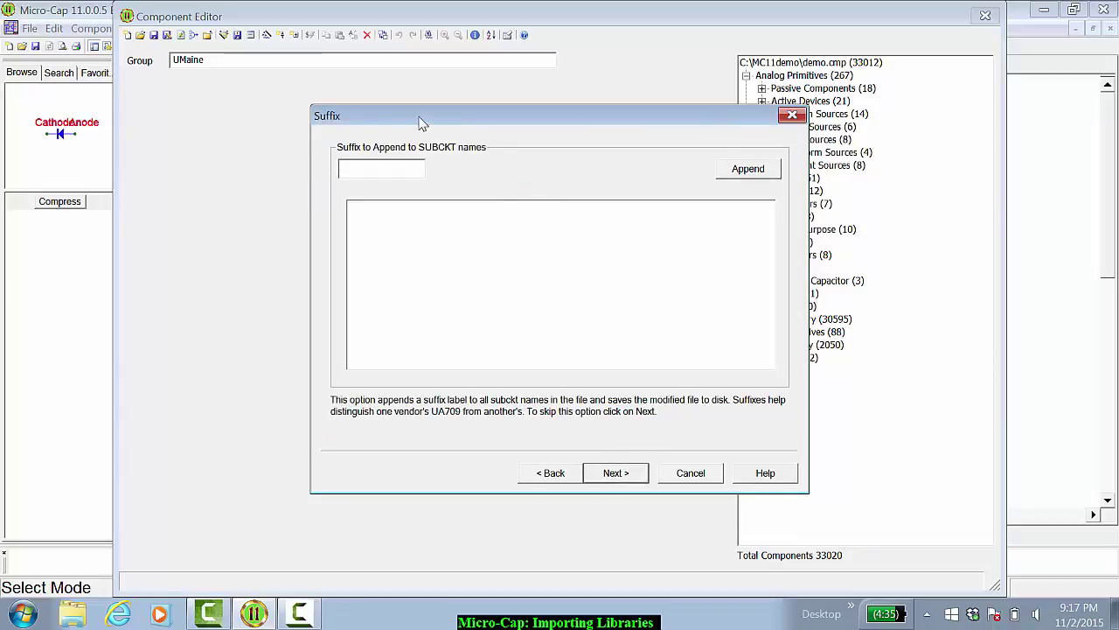
left_click(615, 473)
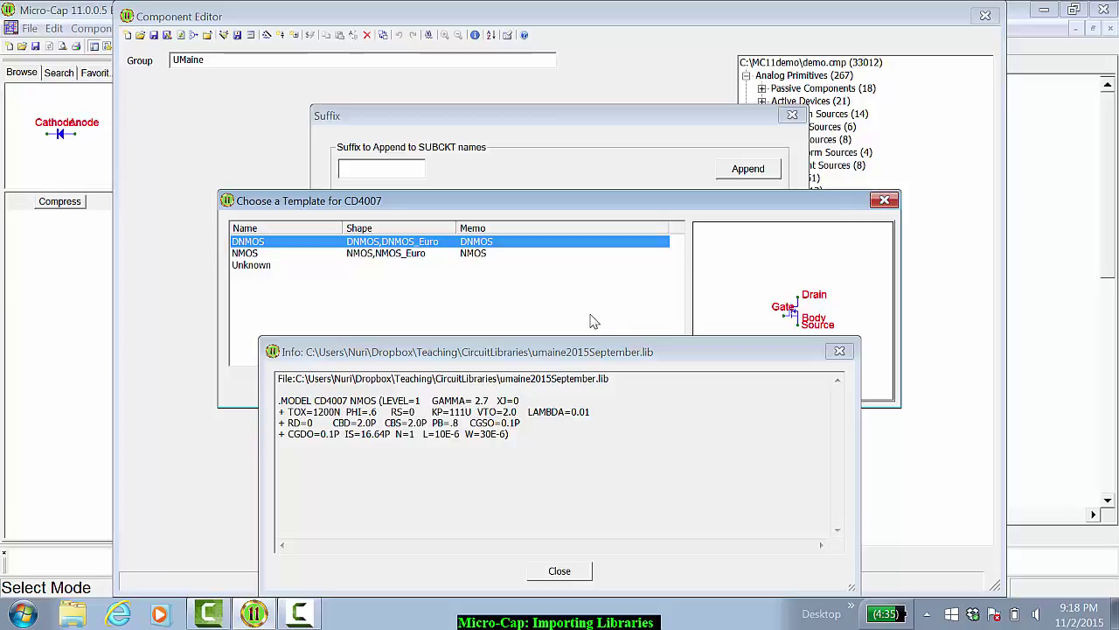
Step: Choose the NMOS template for the first CD4007 model and the PMOS template for the second
left_click(284, 255)
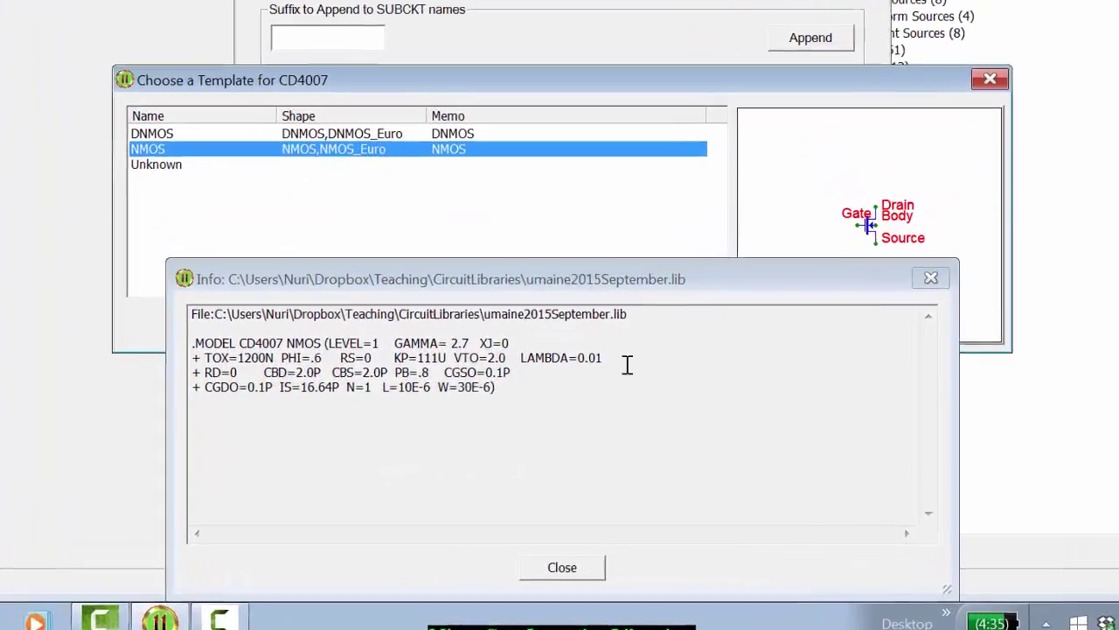
left_click(572, 561)
left_click(321, 318)
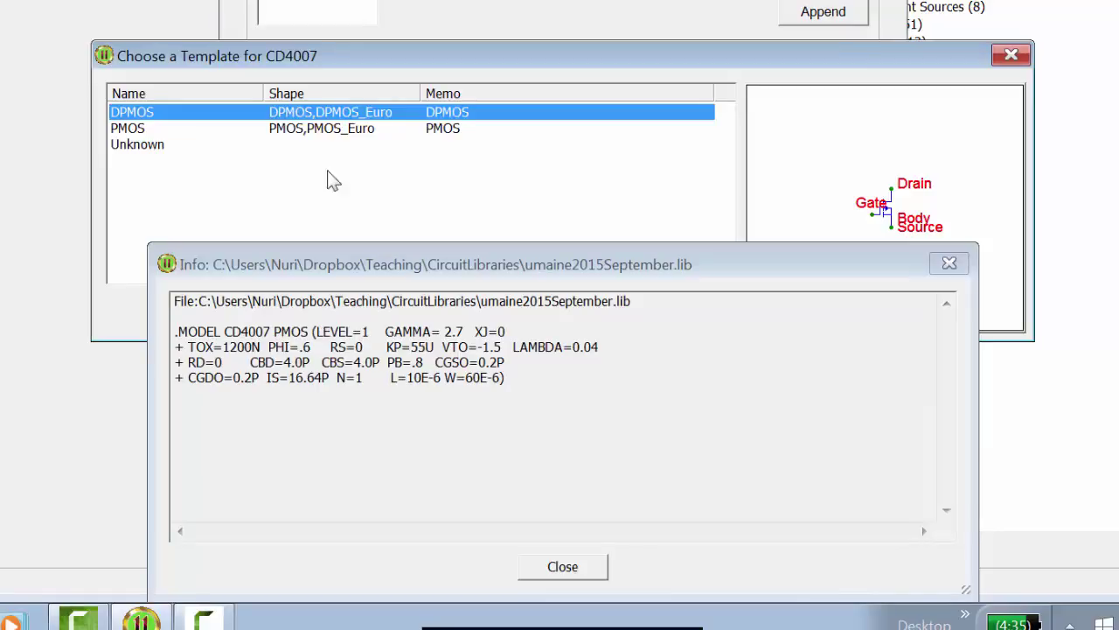
left_click(152, 131)
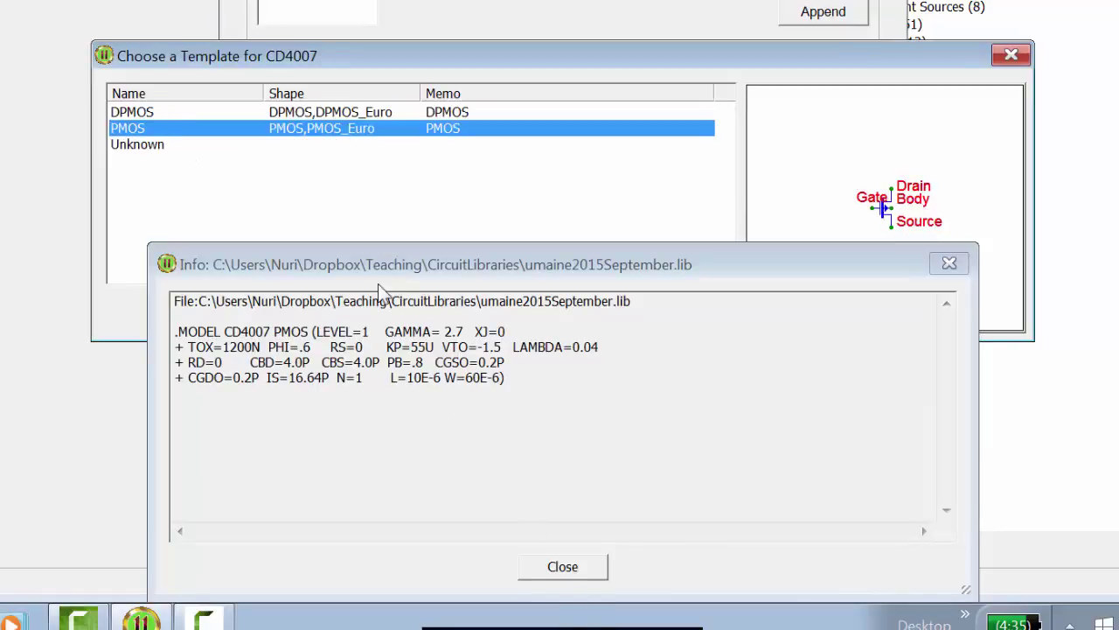
left_click(560, 568)
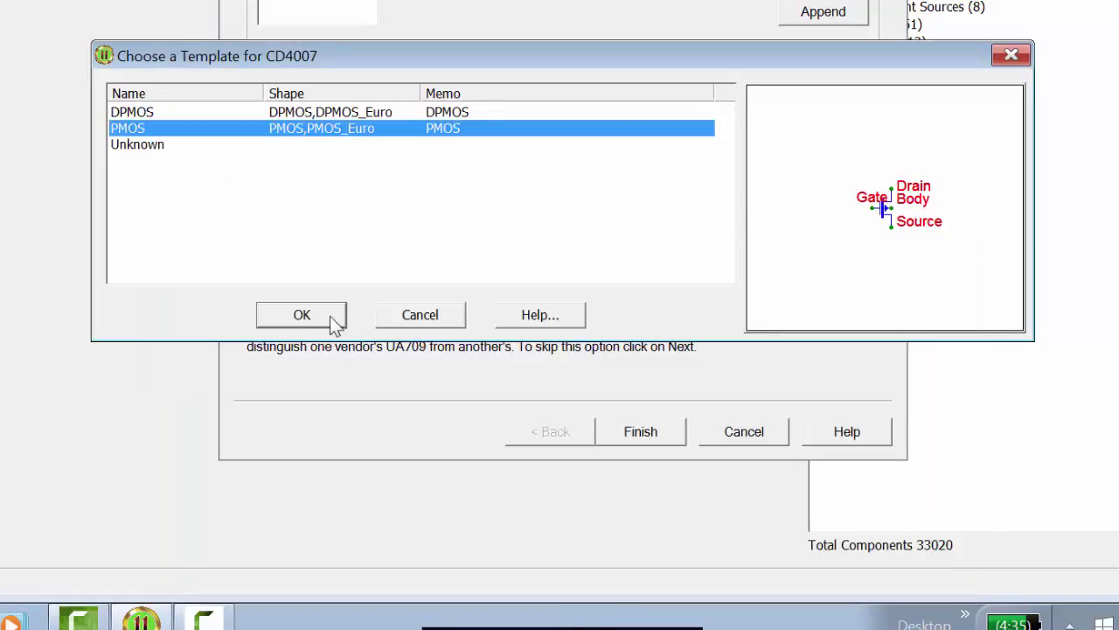
left_click(303, 317)
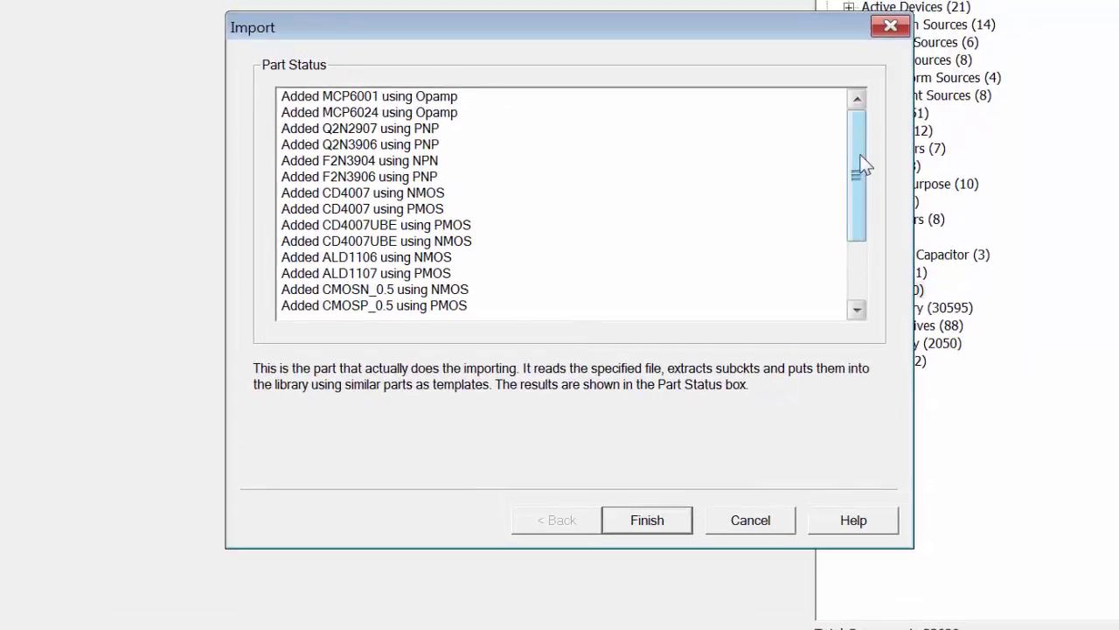
Step: Review the part status list of the library import and finish the import
left_click_drag(861, 170, 858, 239)
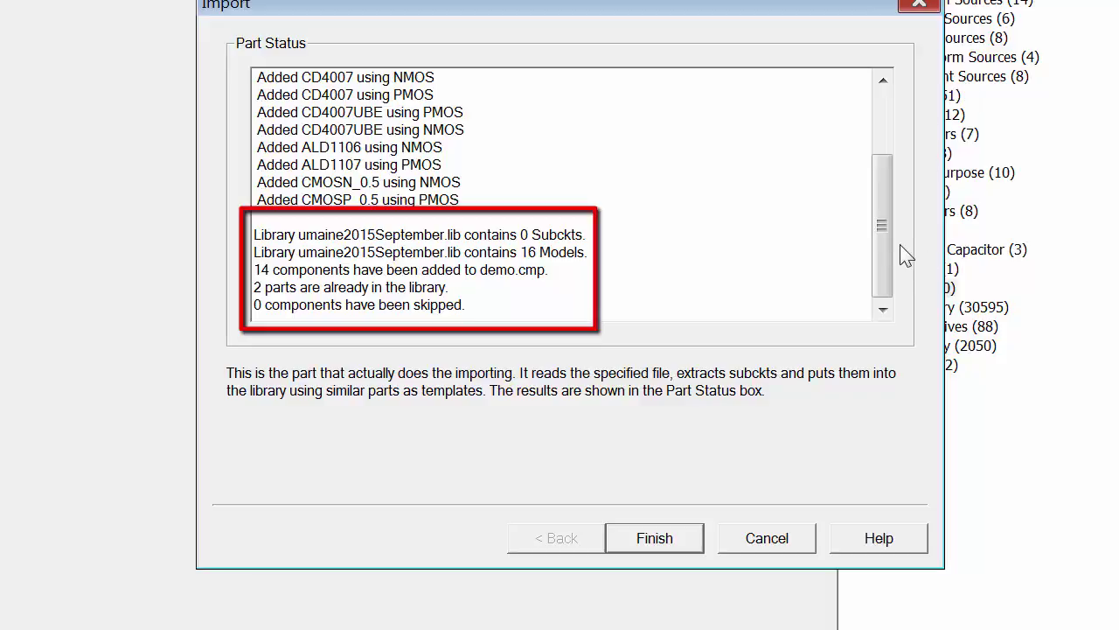
left_click_drag(879, 232, 879, 169)
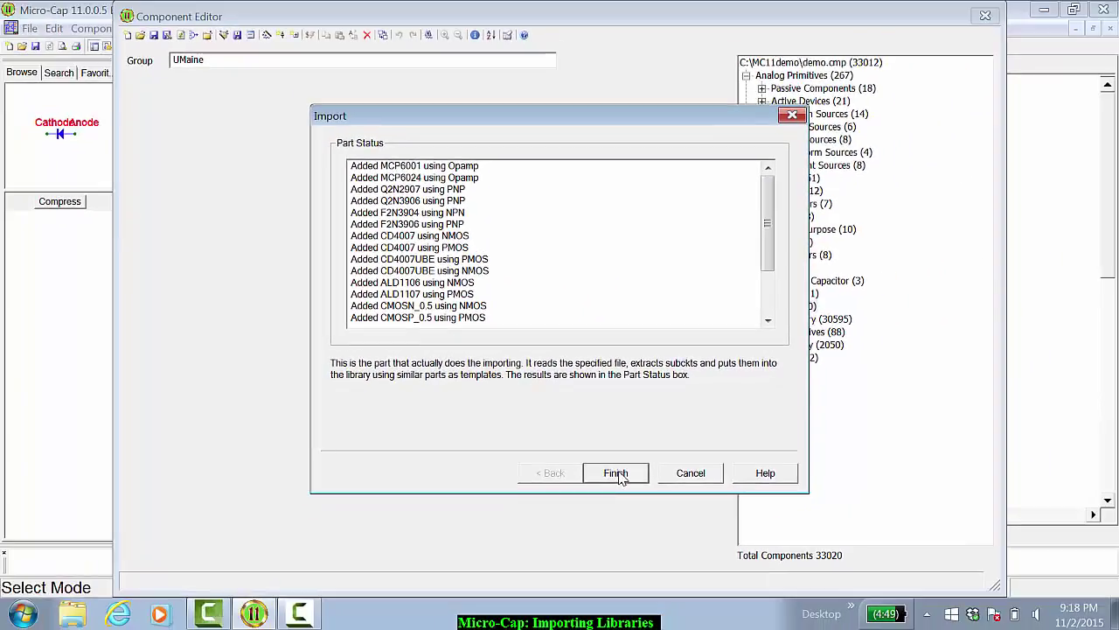
left_click(617, 473)
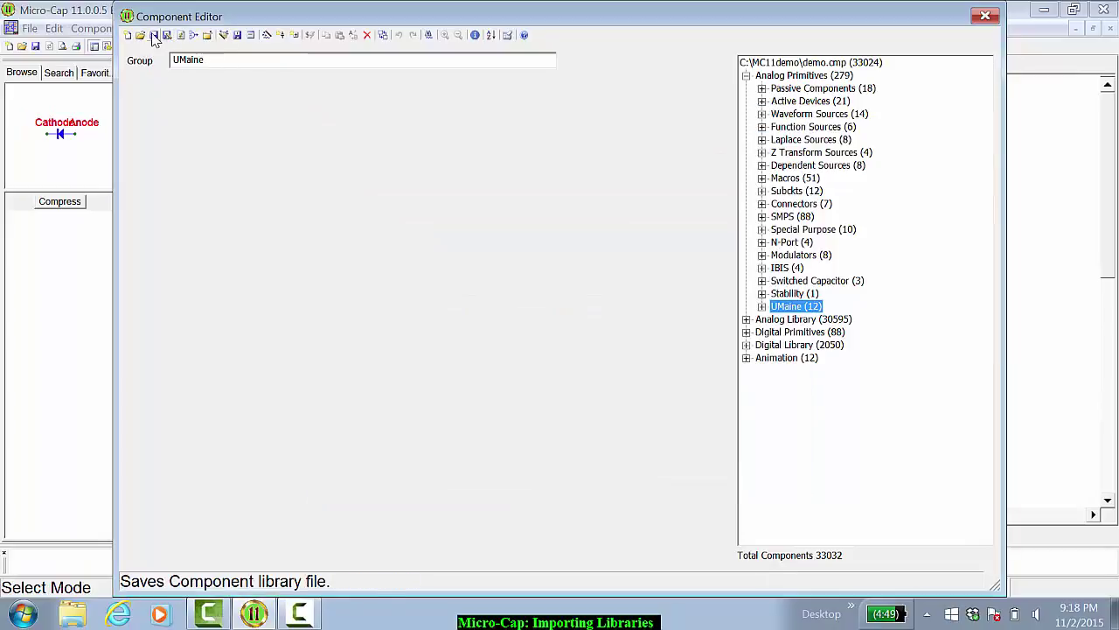
Step: Examine the shapes and definitions of the imported UMaine parts from MCP6001 to CMOSP_0.5, then close the Component Editor
left_click(762, 306)
left_click(809, 320)
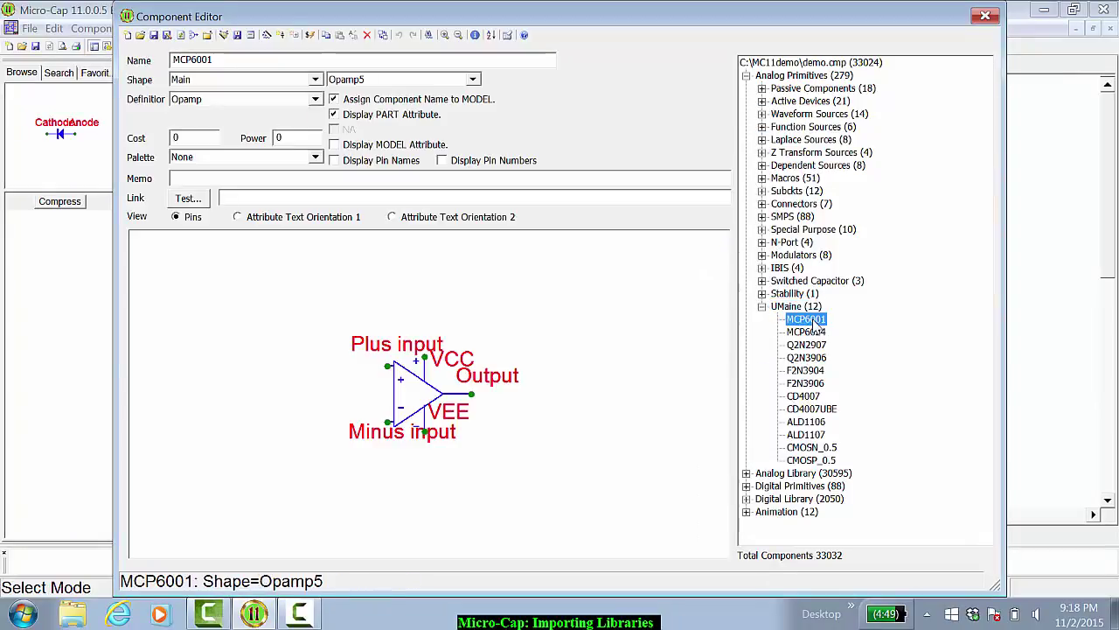
left_click(815, 333)
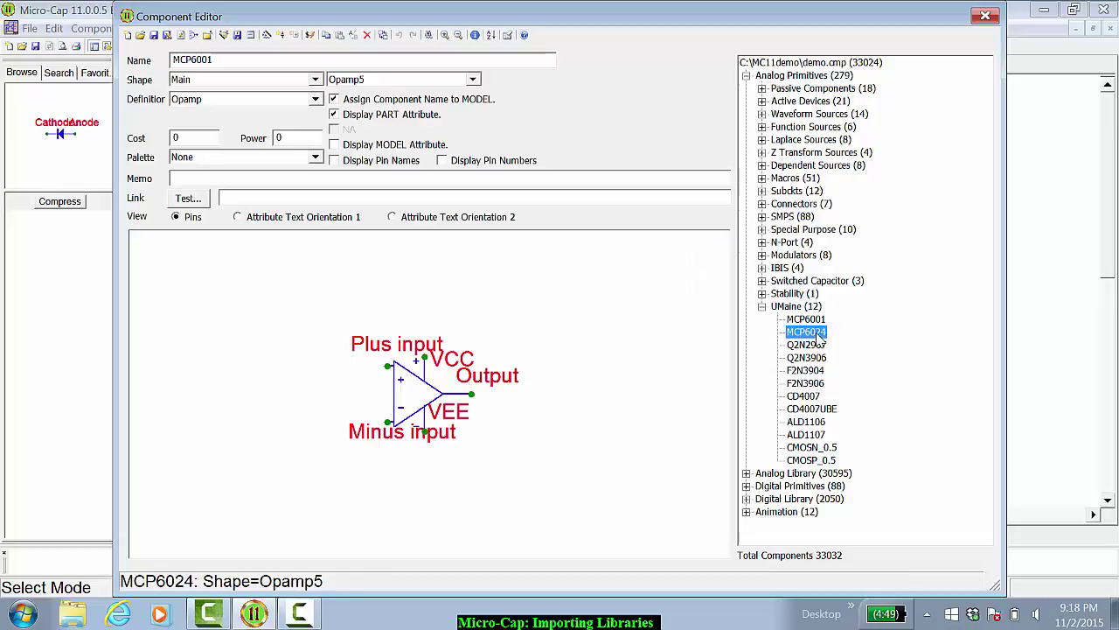
left_click(818, 347)
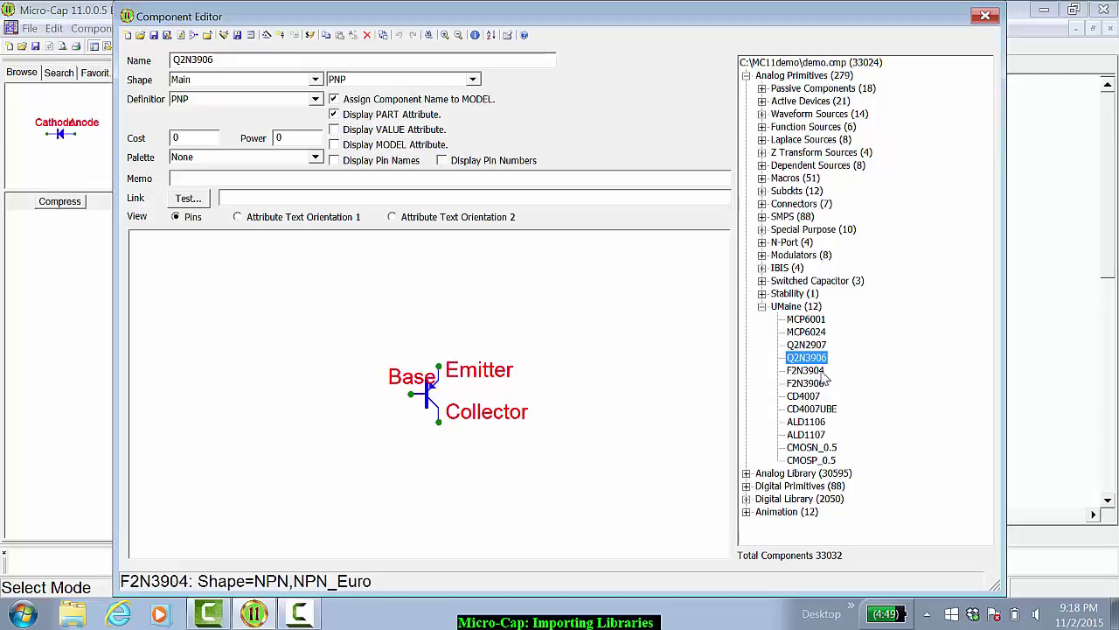
left_click(820, 371)
left_click(823, 384)
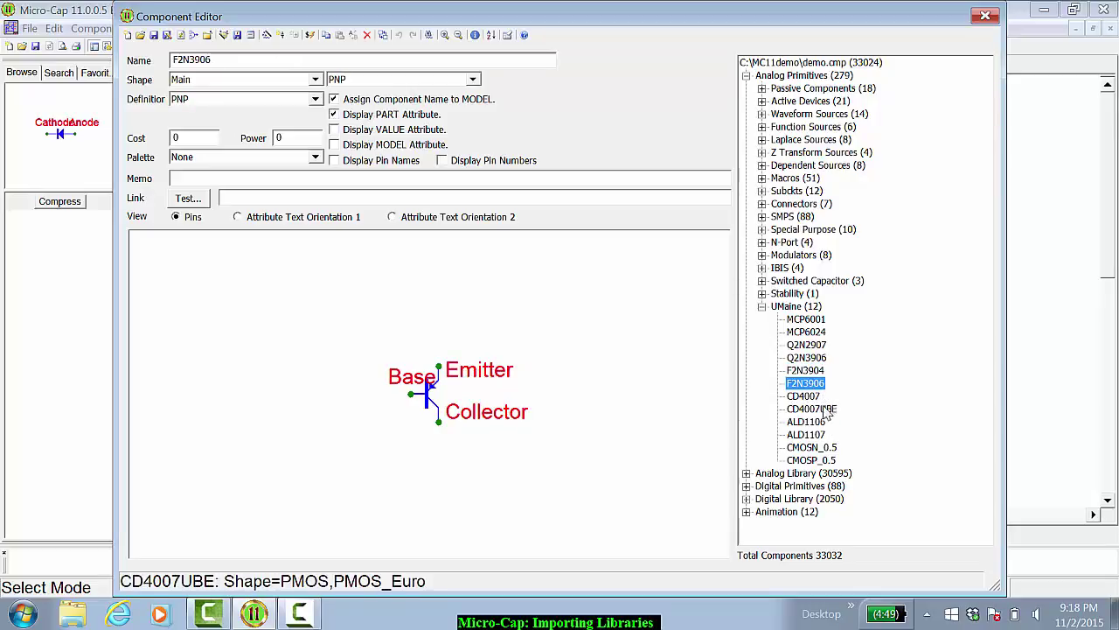
left_click(820, 397)
left_click(812, 409)
left_click(812, 460)
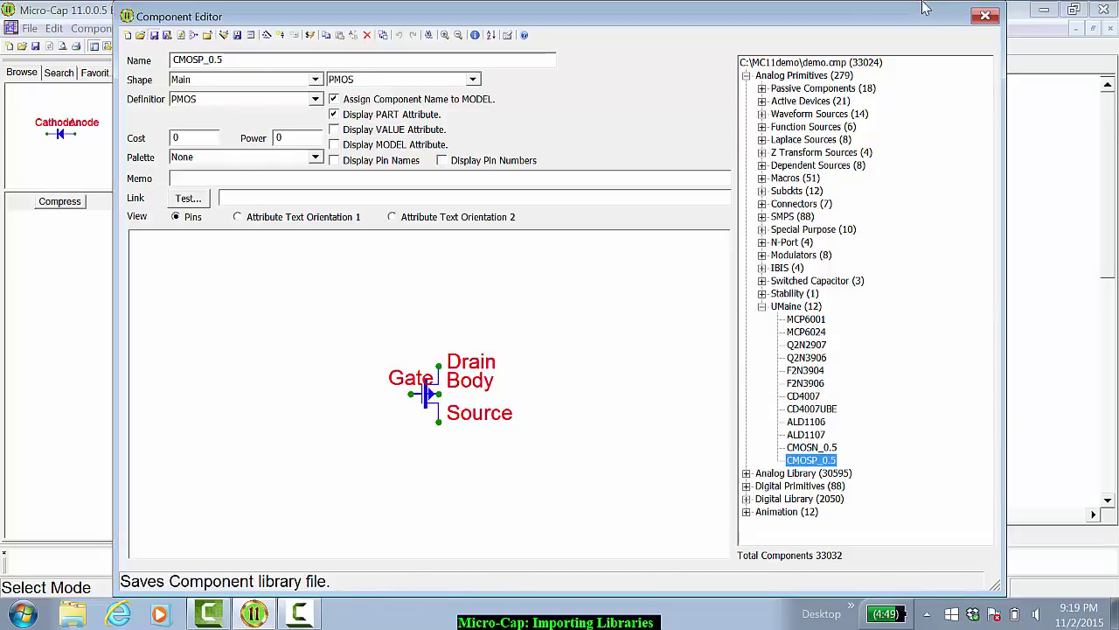
left_click(986, 16)
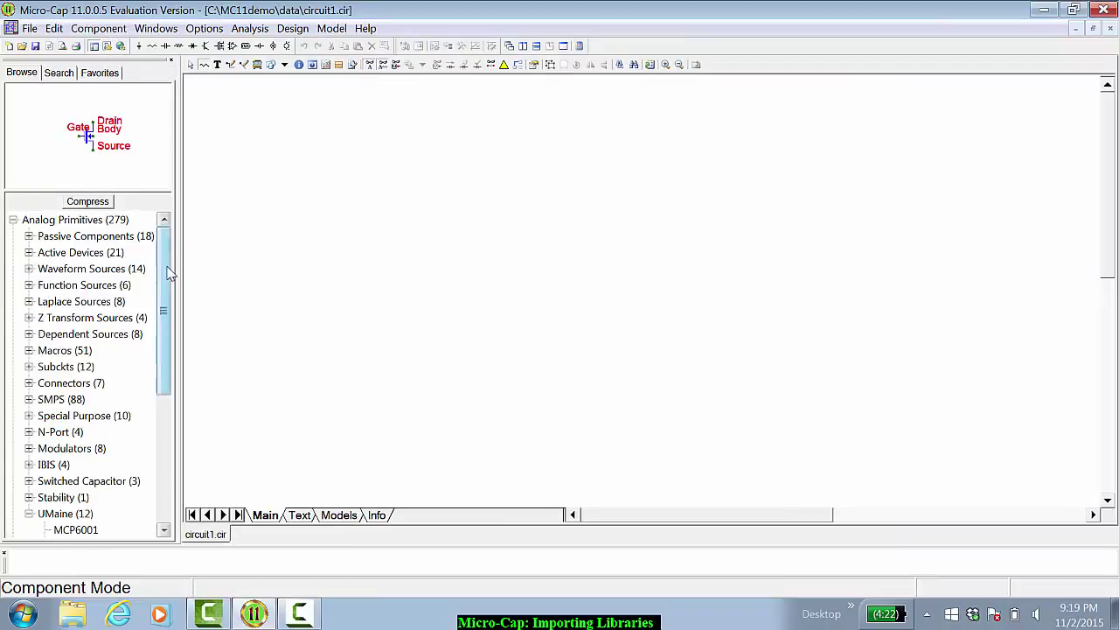
Step: Place a CD4007 NMOS transistor from the UMaine group on the schematic and preview the CD4007UBE model for it
left_click_drag(169, 273, 169, 374)
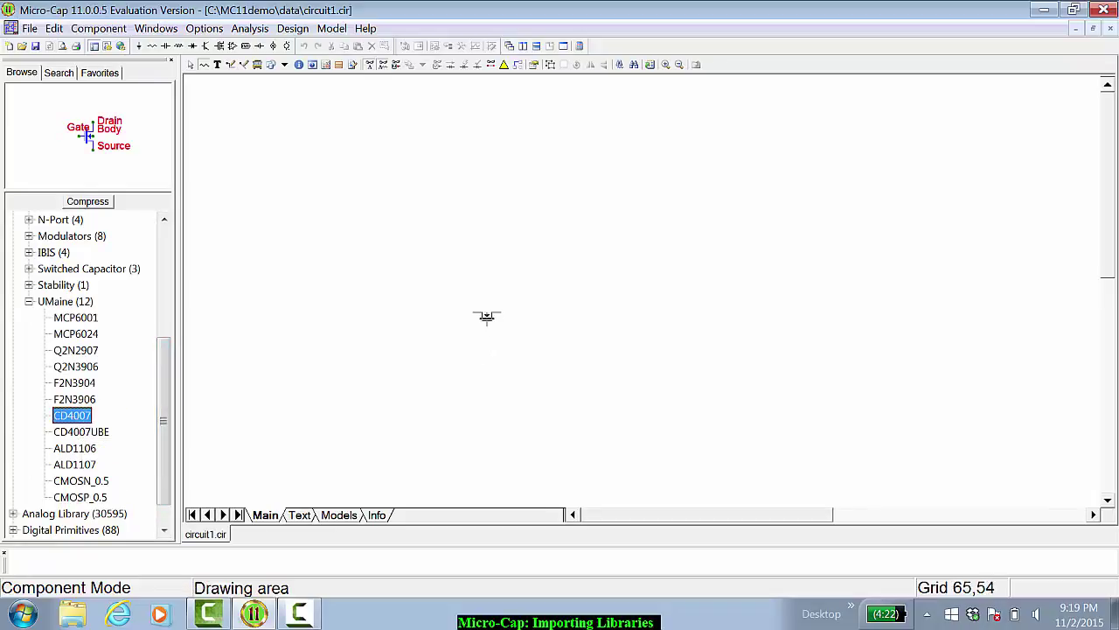
left_click(483, 308)
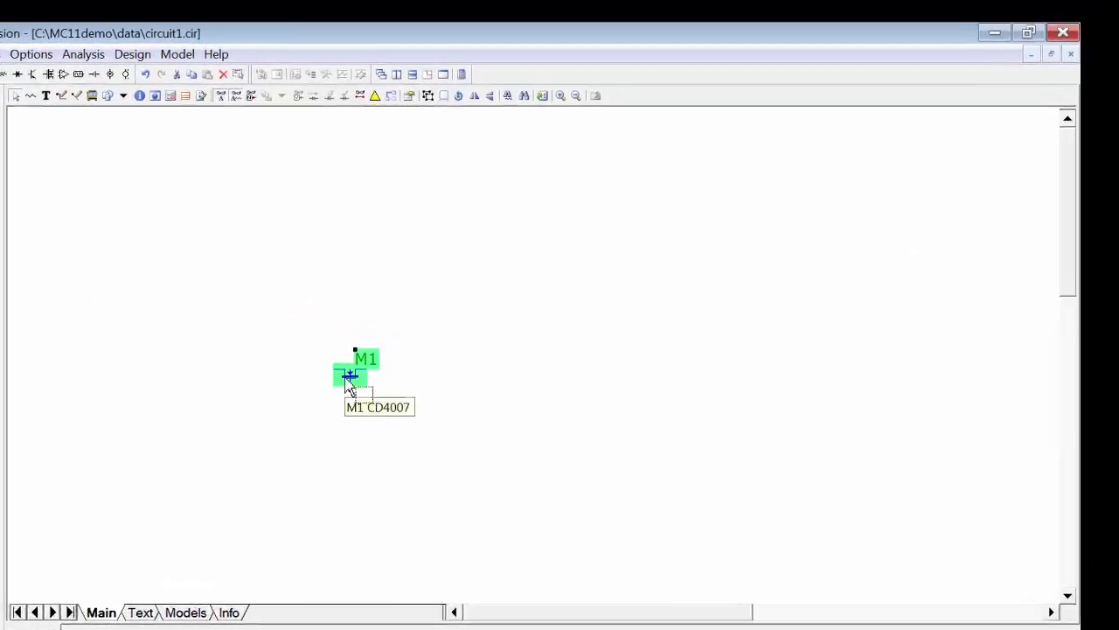
double_click(481, 306)
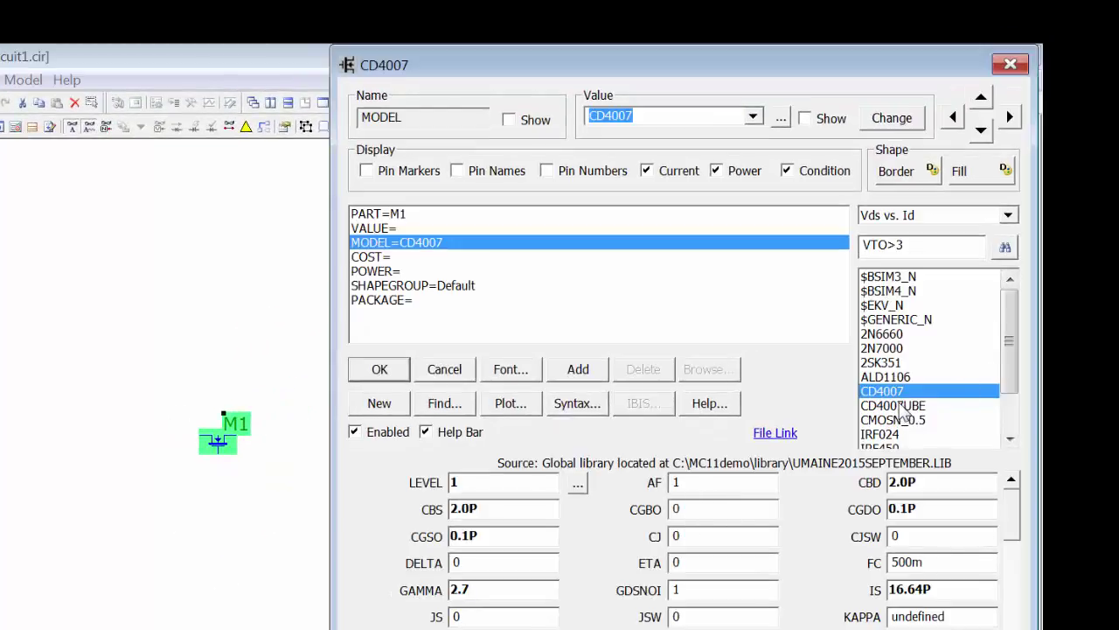
left_click(917, 407)
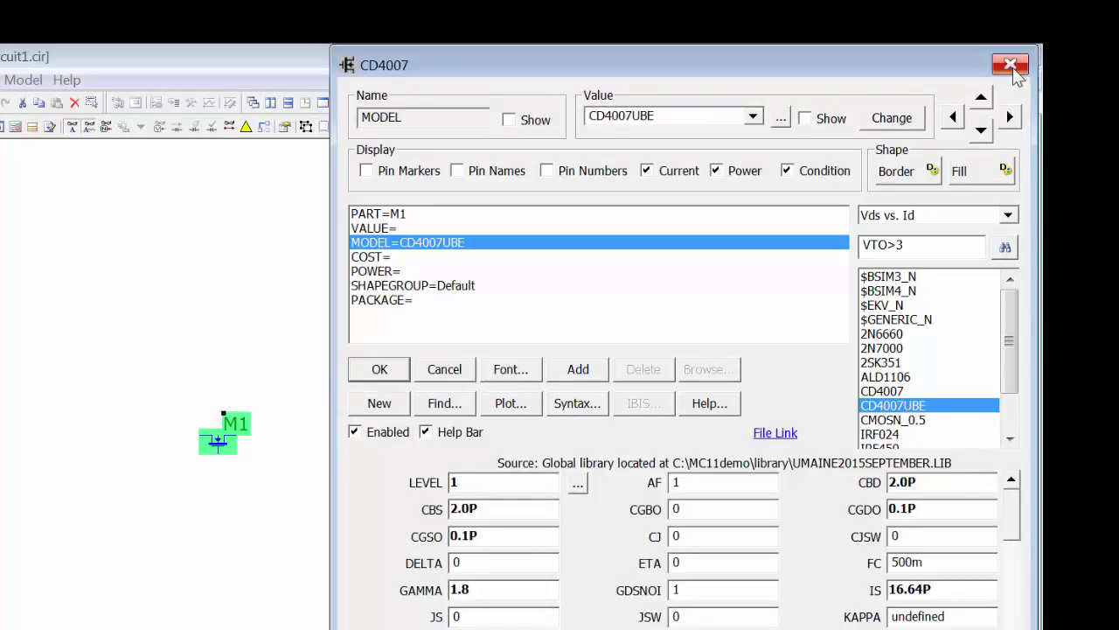
left_click(1011, 66)
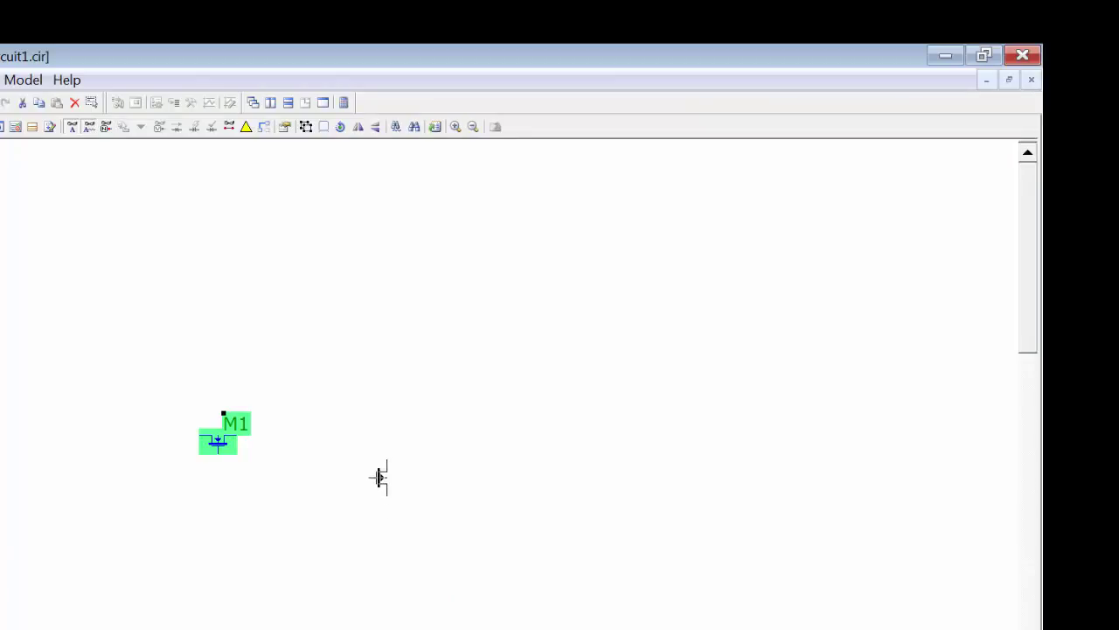
Step: Place a CD4007UBE PMOS transistor on the schematic and preview the CD4007, CD4007UBE and ALD1107 models for it
left_click(378, 434)
double_click(378, 436)
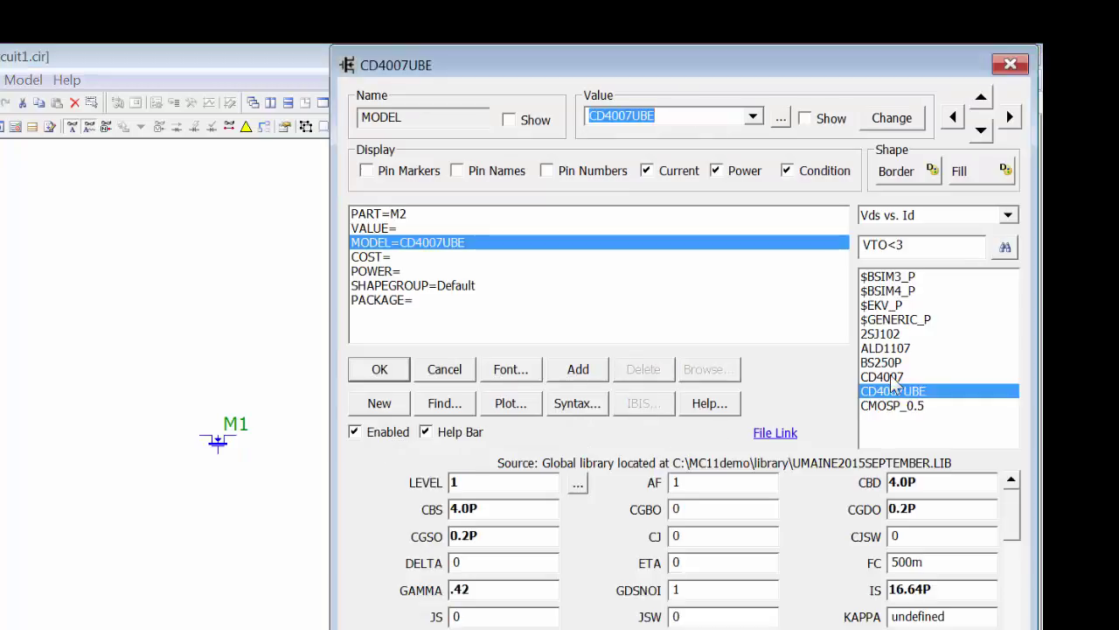
left_click(892, 377)
left_click(893, 393)
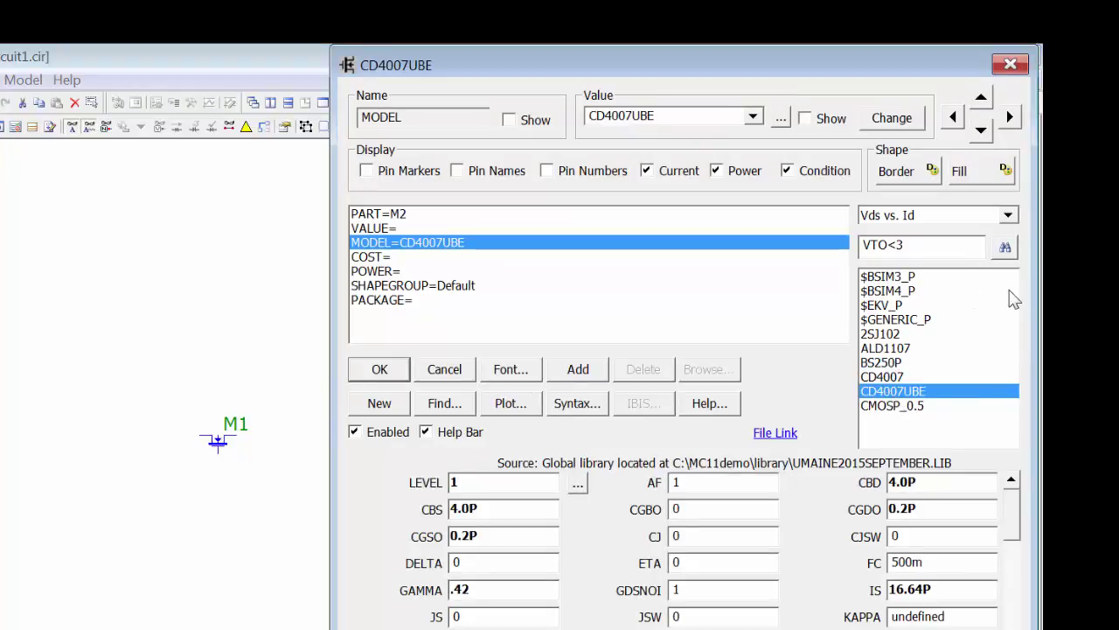
left_click(932, 348)
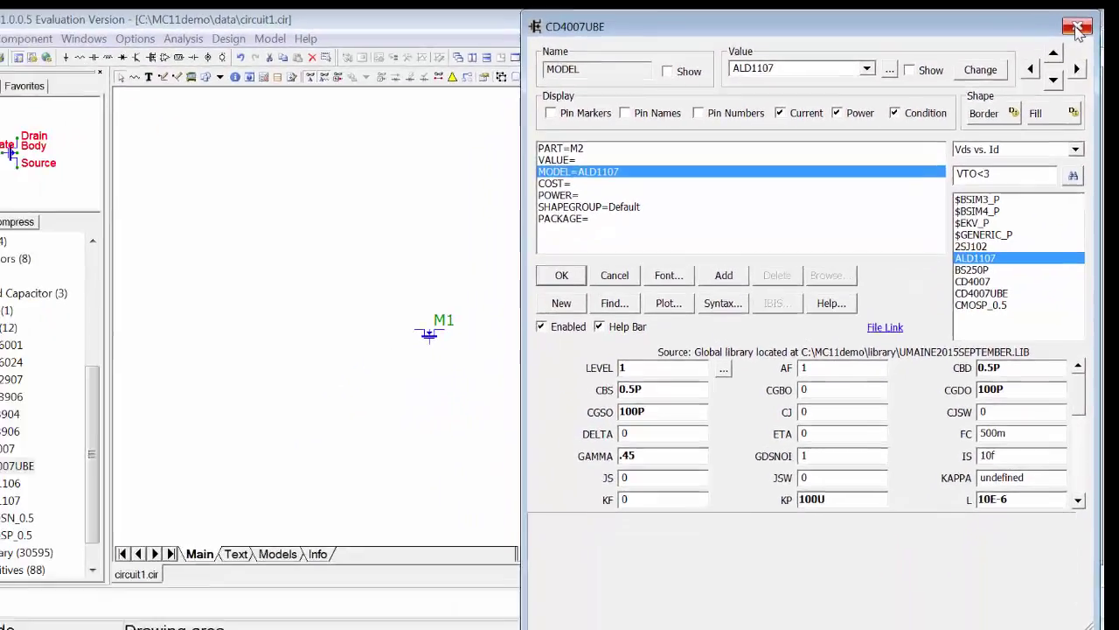
key("Escape")
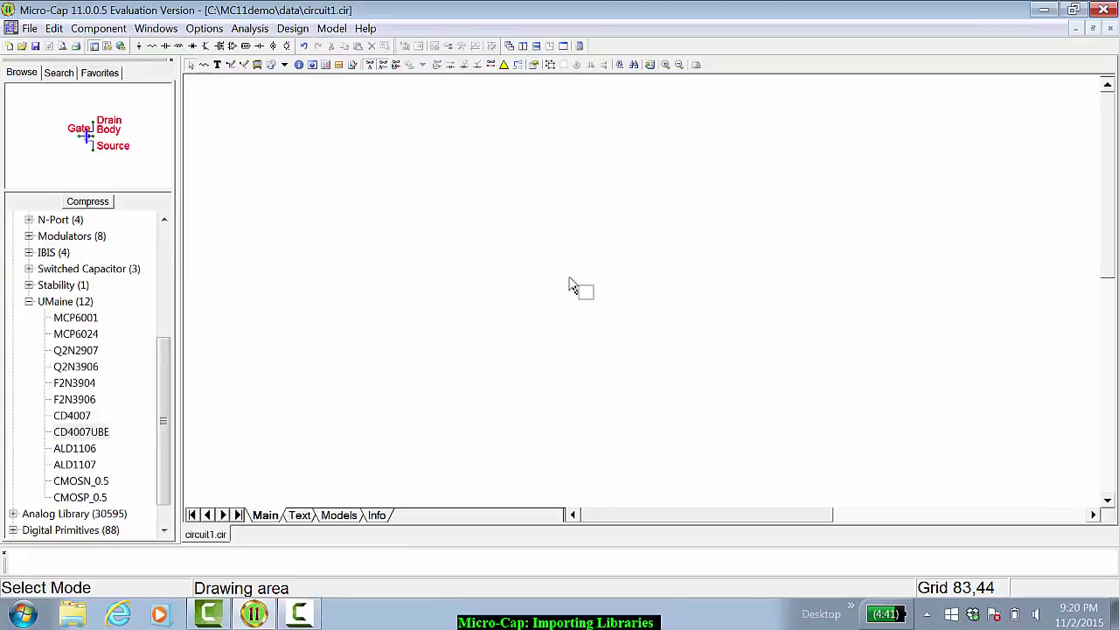
Step: Open the Component Editor and choose TL071.lib from the CircuitLibraries folder as the library file to import
left_click(114, 31)
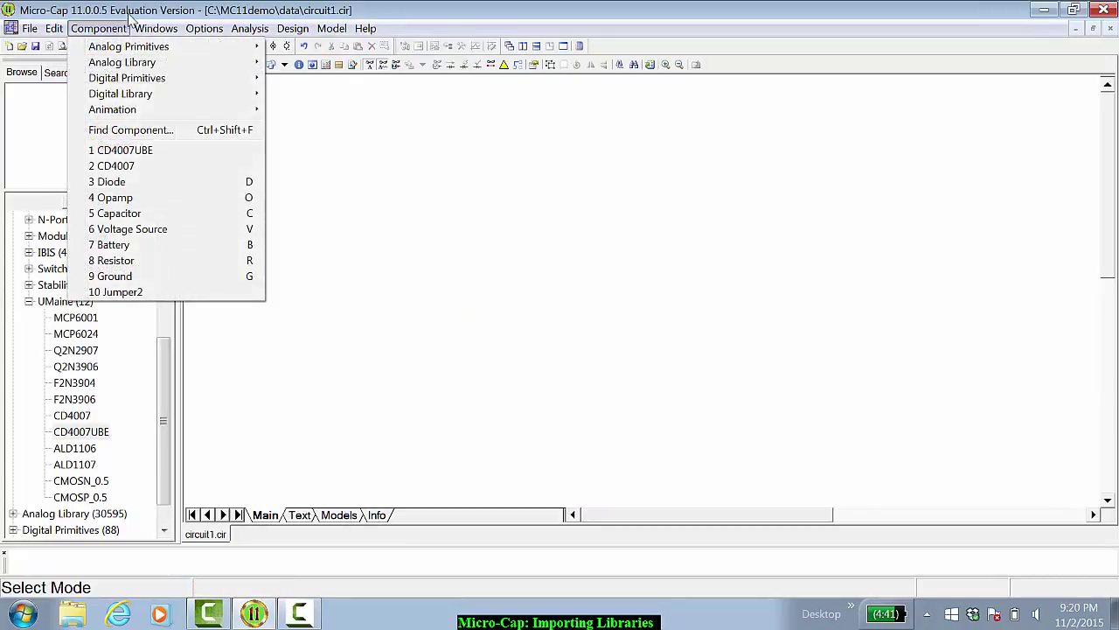
mouse_move(155, 28)
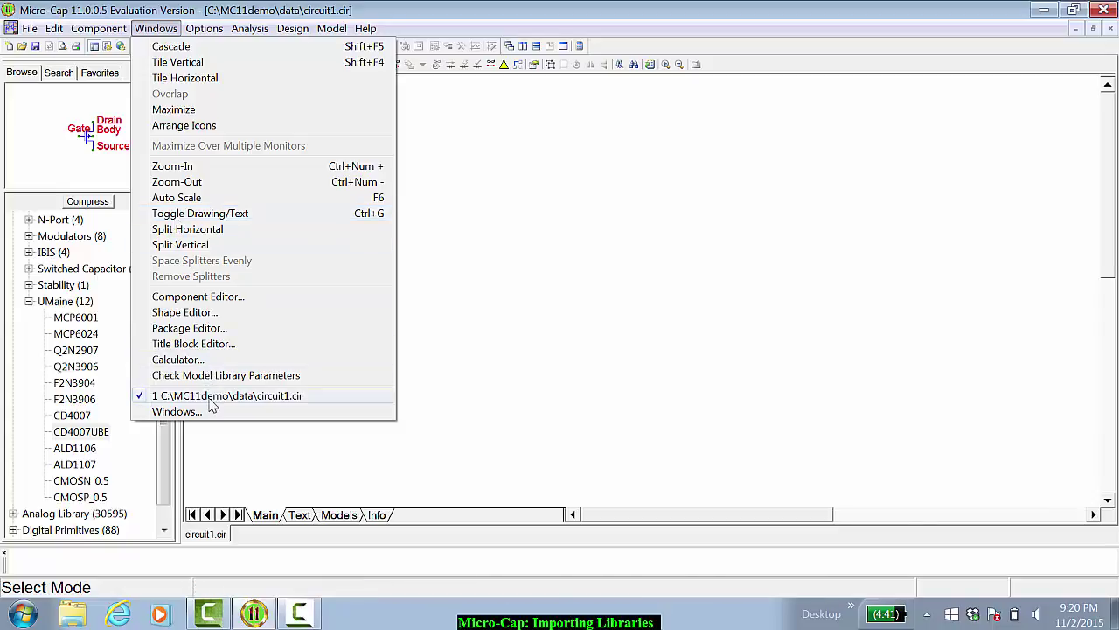
left_click(218, 296)
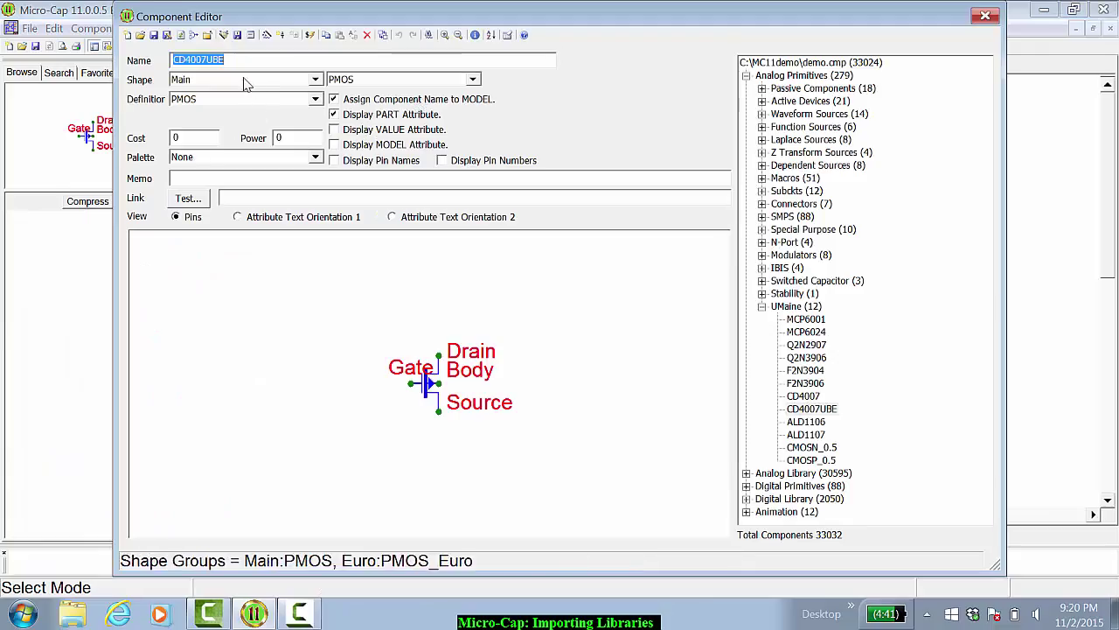
left_click(224, 36)
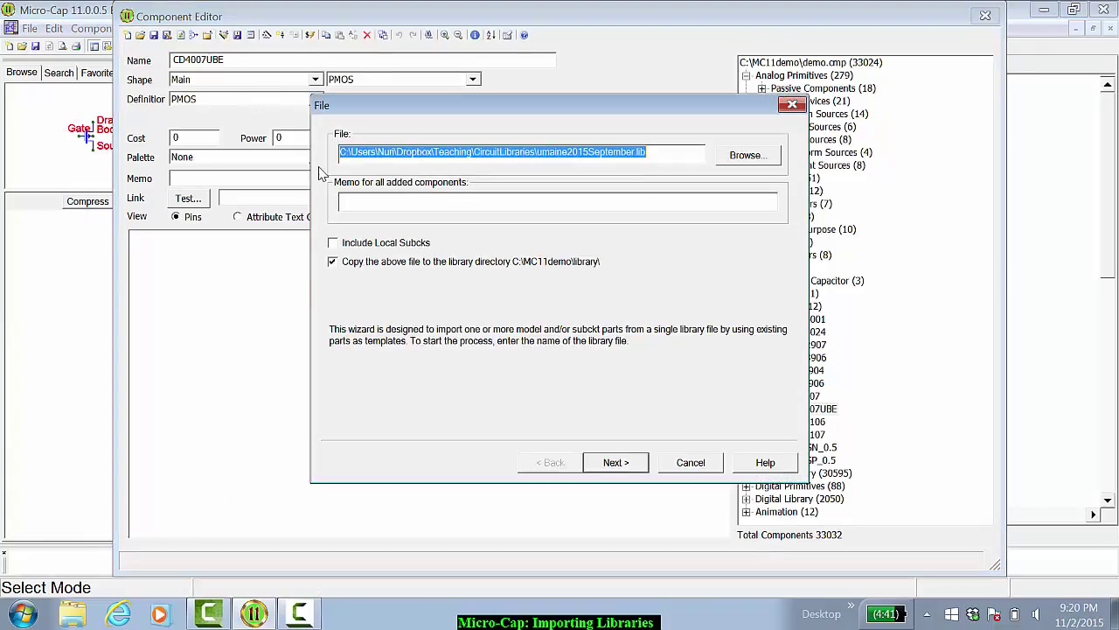
left_click(743, 155)
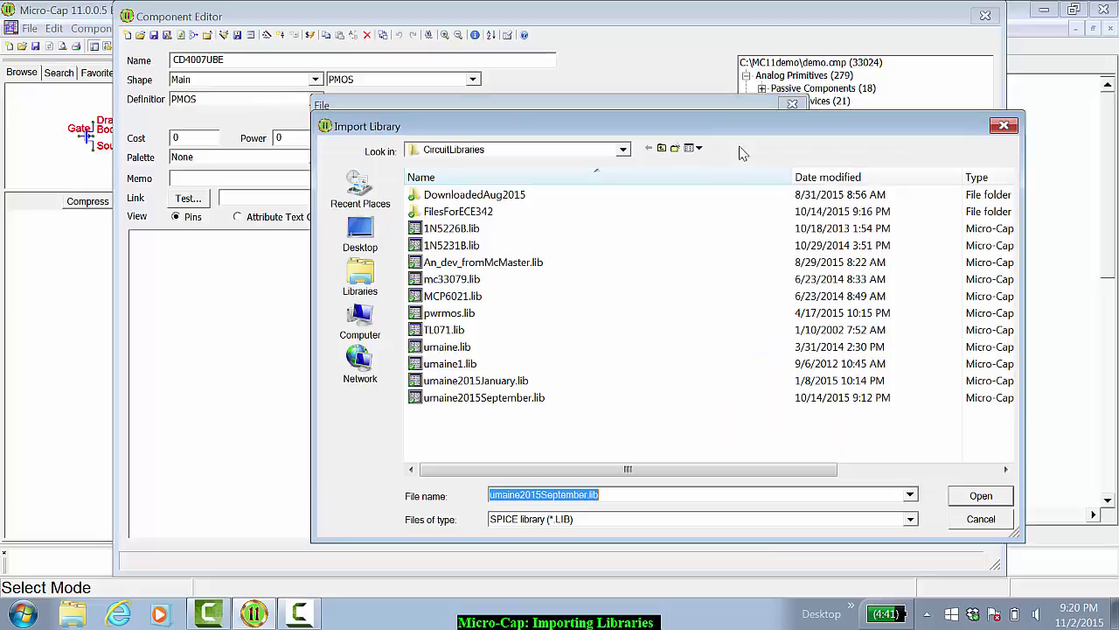
left_click(503, 332)
left_click(980, 496)
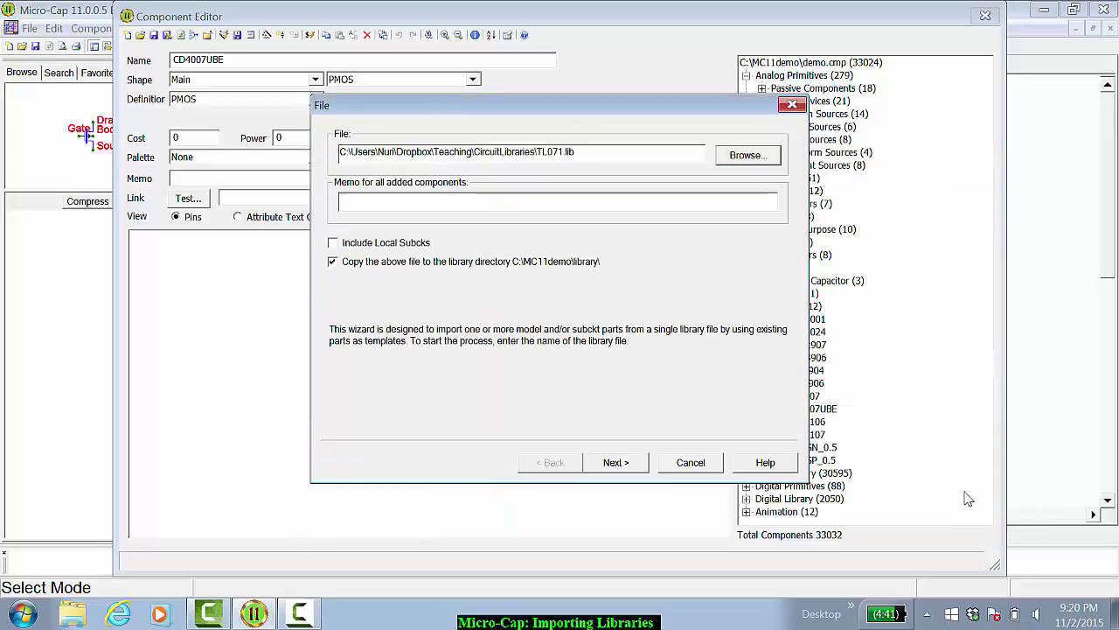
Step: Import TL071 with the Opamp_subckt_5 template and no name suffix, and show the imported part in the UMaine group
left_click(613, 463)
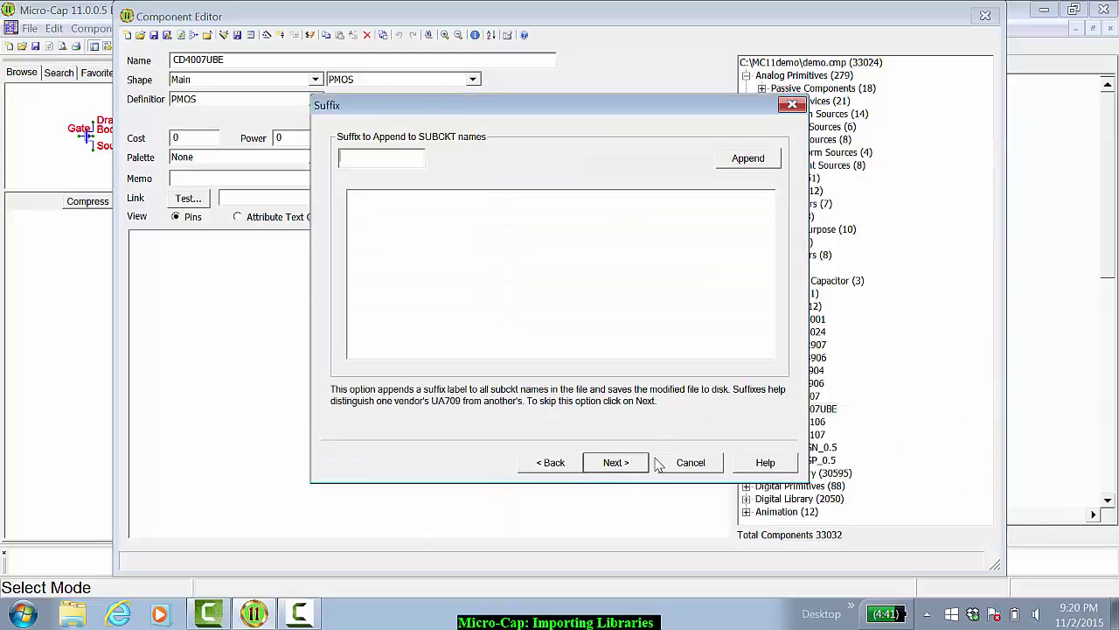
left_click(636, 463)
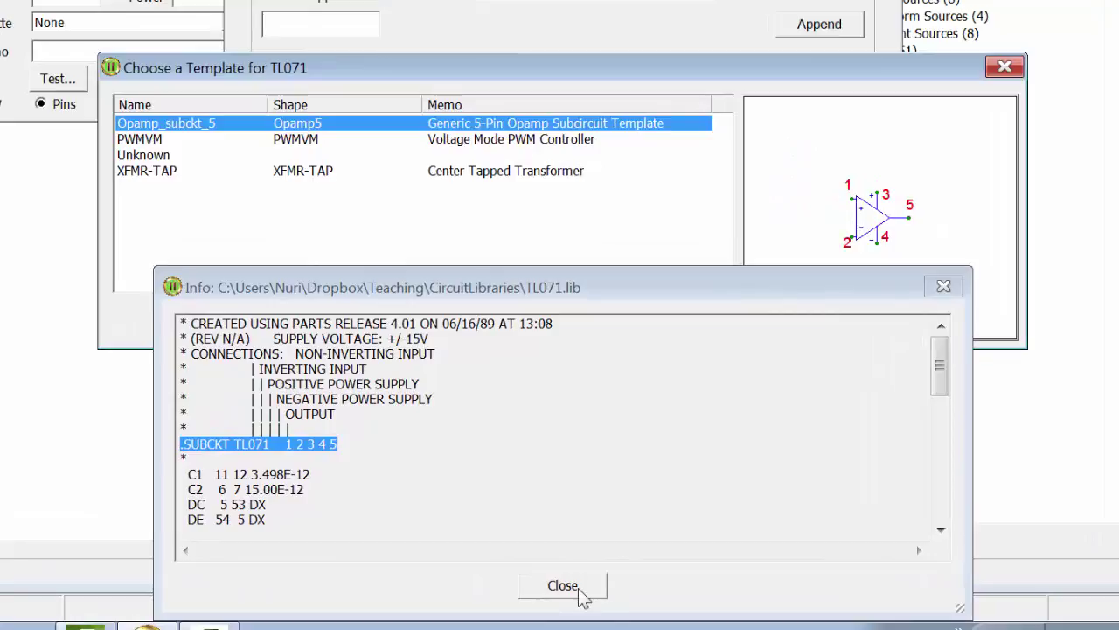
left_click(581, 593)
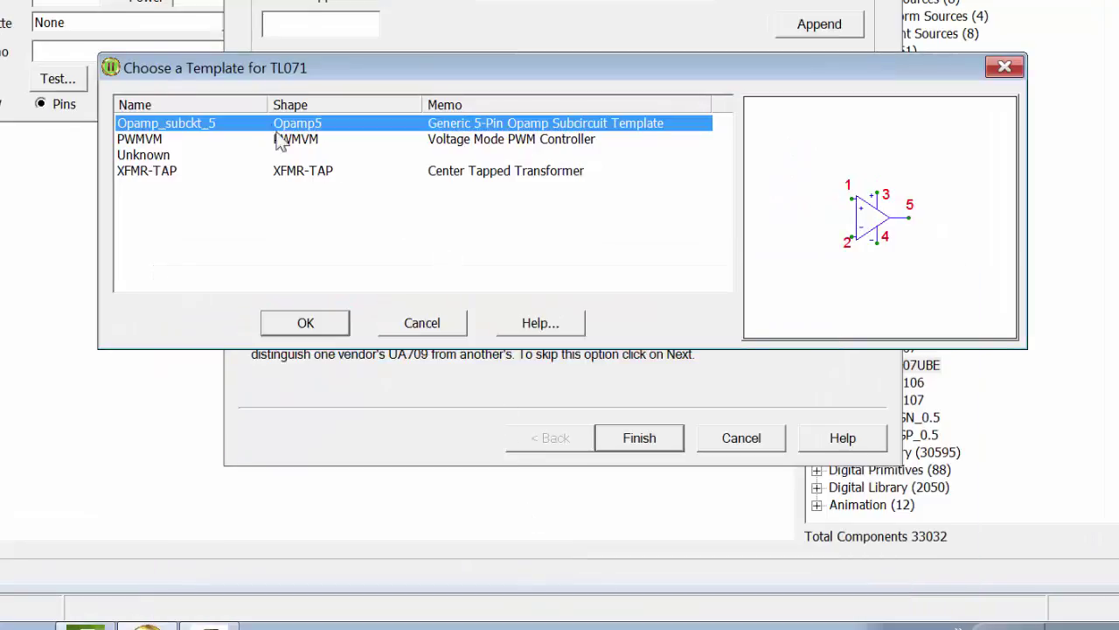
left_click(307, 323)
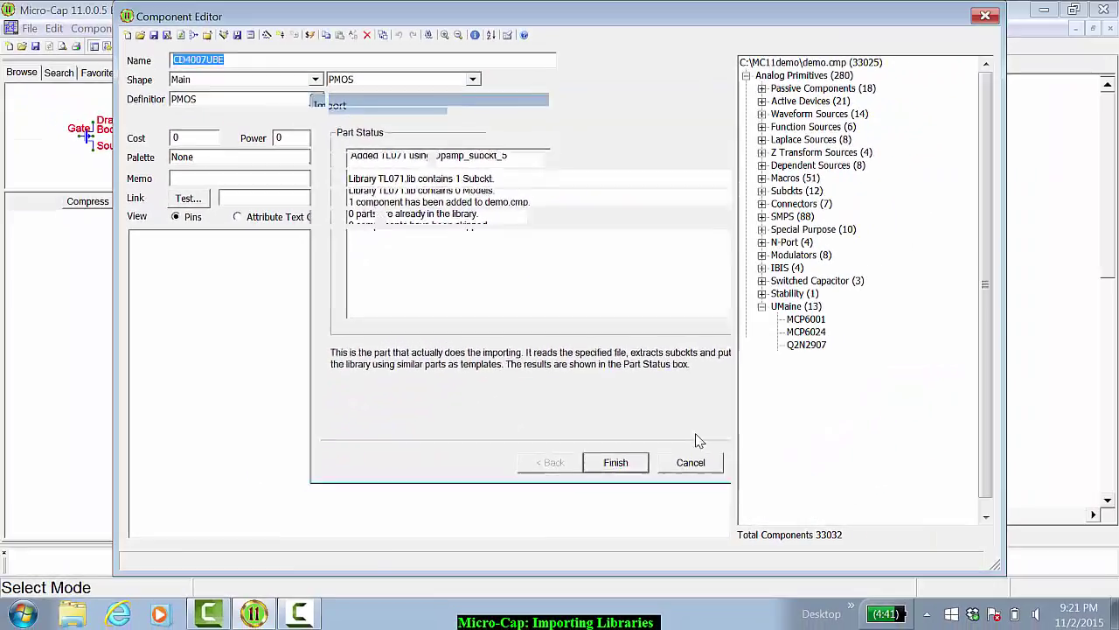
left_click(644, 440)
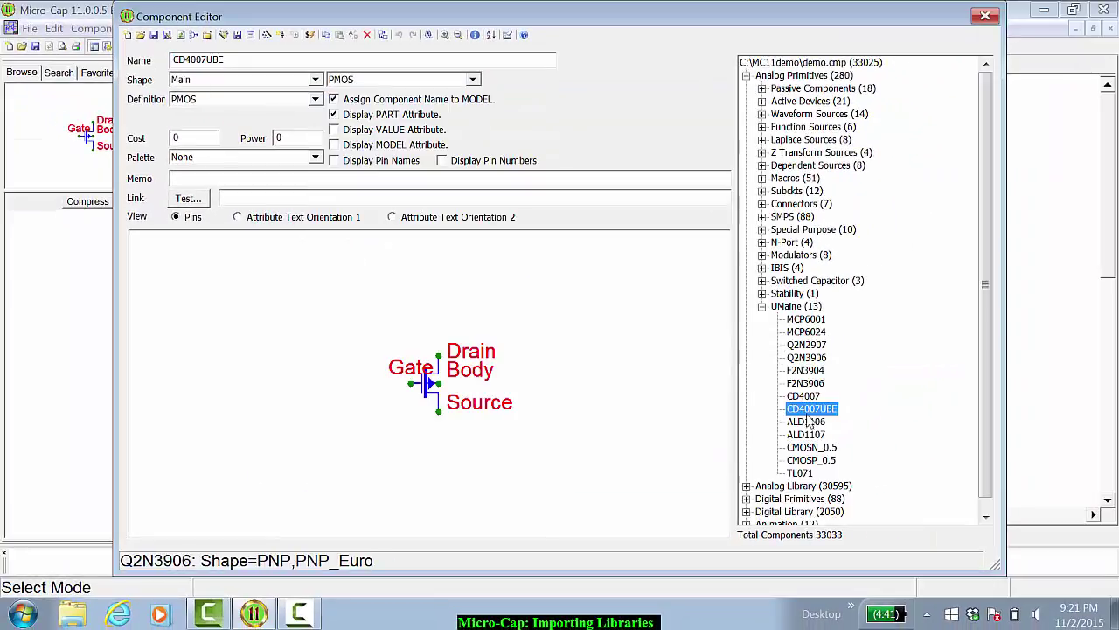
left_click(802, 474)
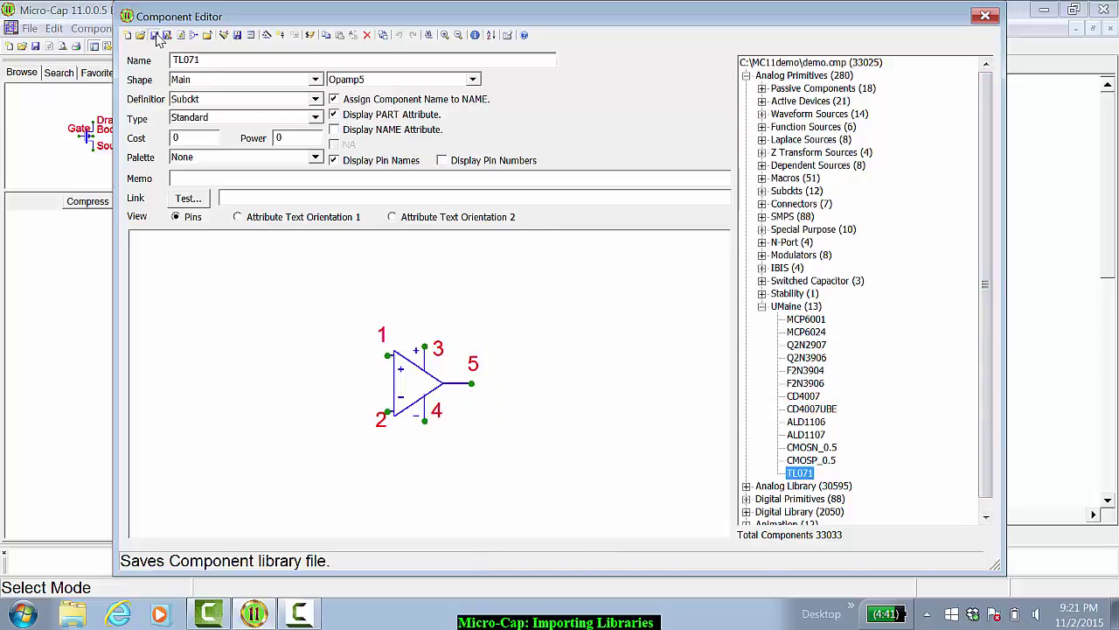
Step: Start another library import and choose 1N5231B.lib from the FilesForECE342 folder
left_click(225, 37)
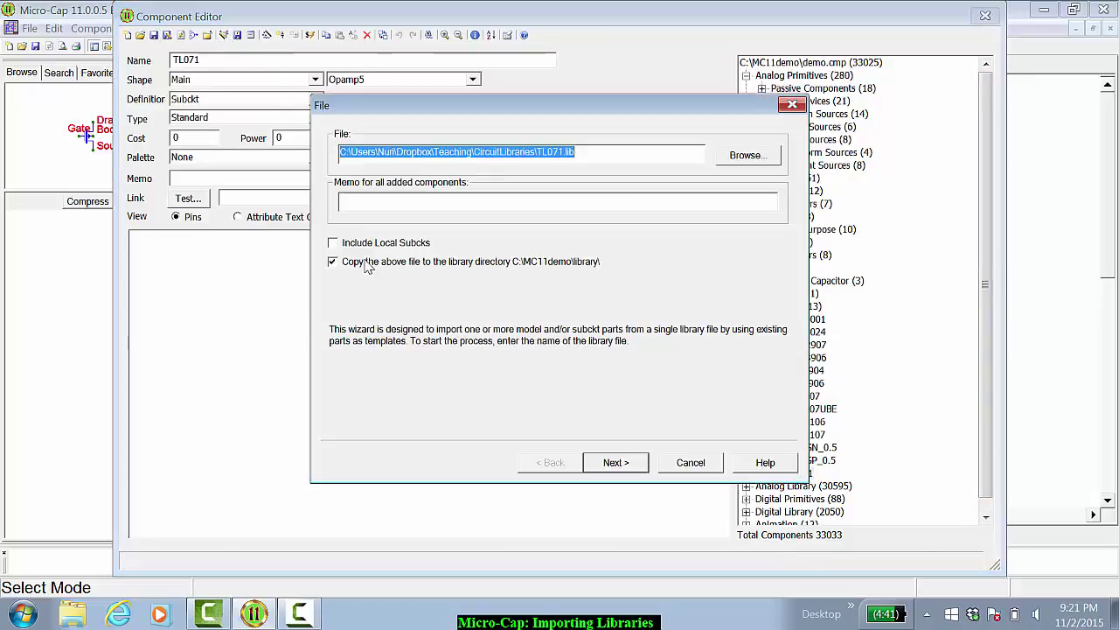
left_click(771, 153)
double_click(613, 211)
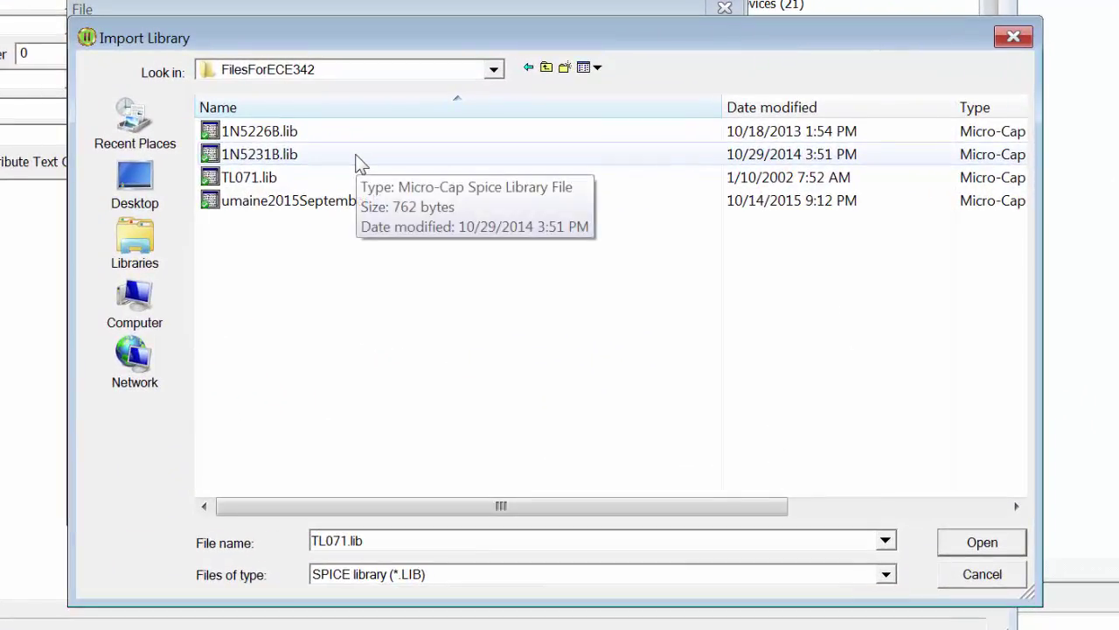
left_click(361, 163)
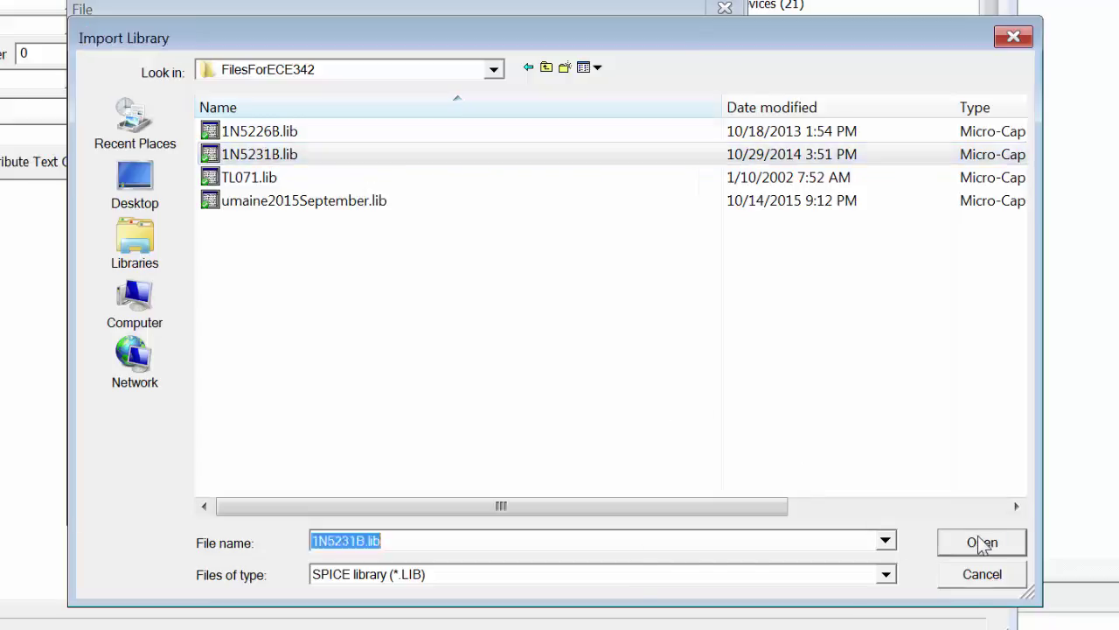
left_click(980, 542)
Step: Import F1N5231B without a suffix, using the SCHOTTKY_SUB template, and finish the import
left_click(503, 495)
left_click(503, 495)
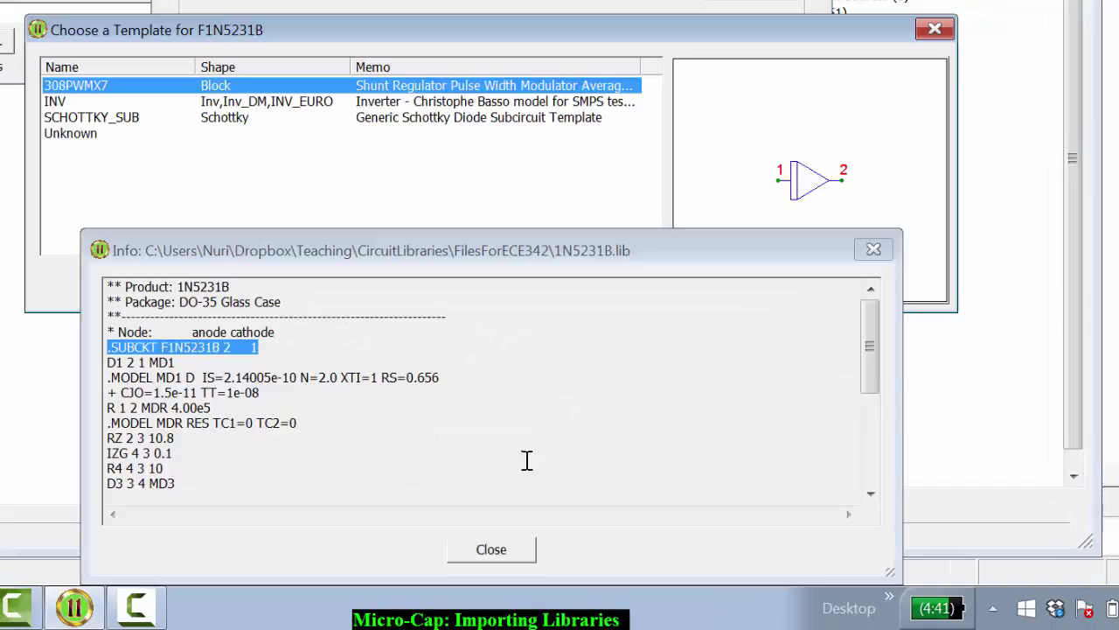
left_click(513, 554)
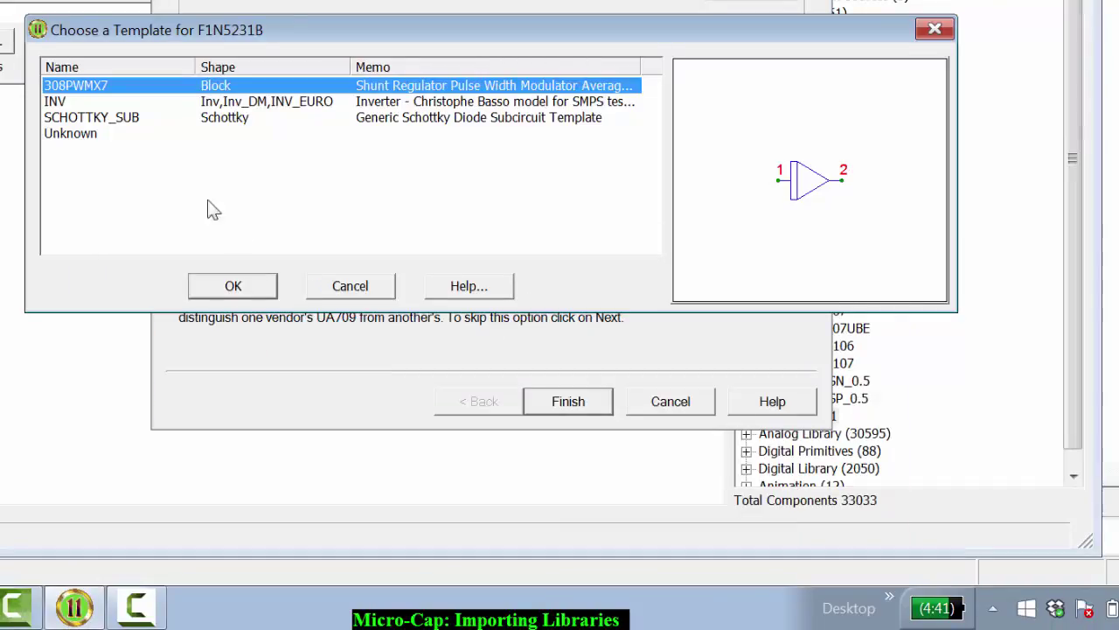
left_click(139, 120)
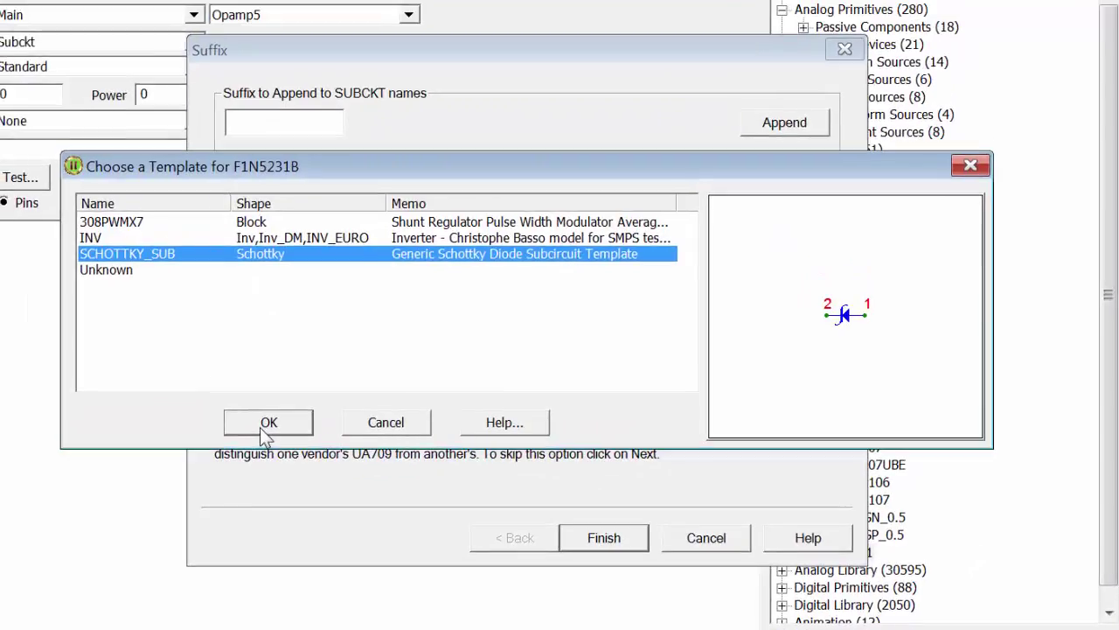
left_click(268, 422)
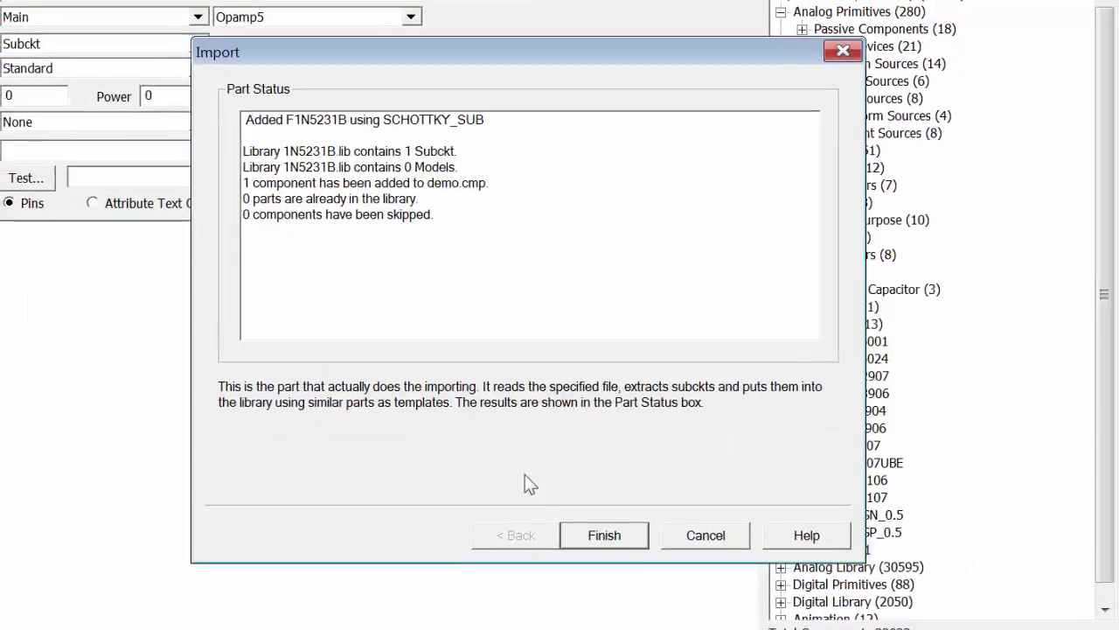
left_click(604, 538)
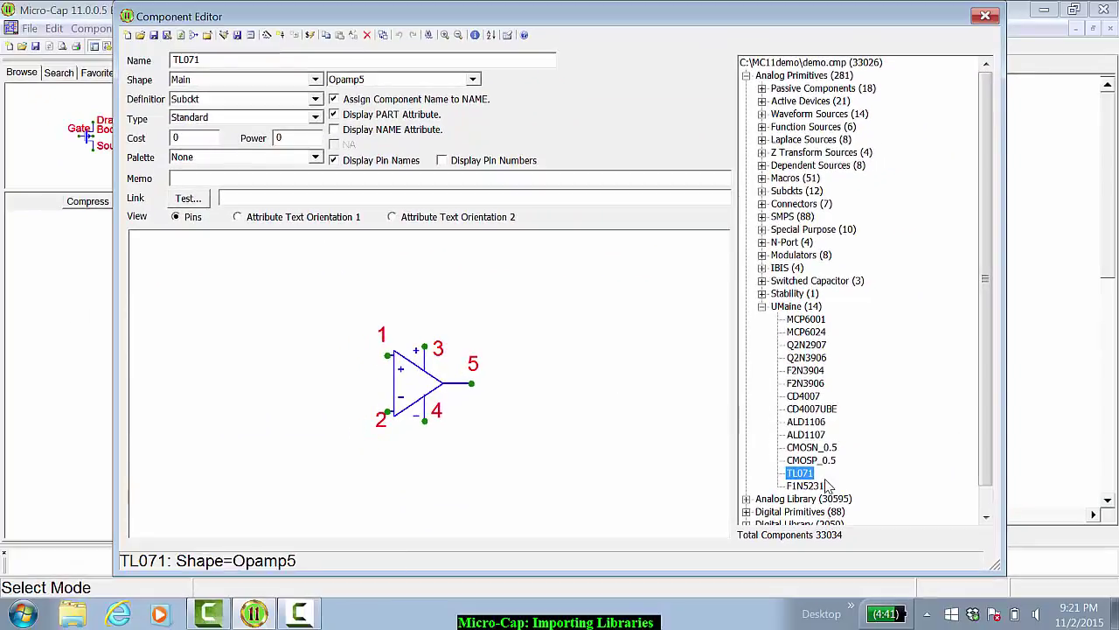
Step: Change the shape of the imported F1N5231B part to Zener
left_click(823, 486)
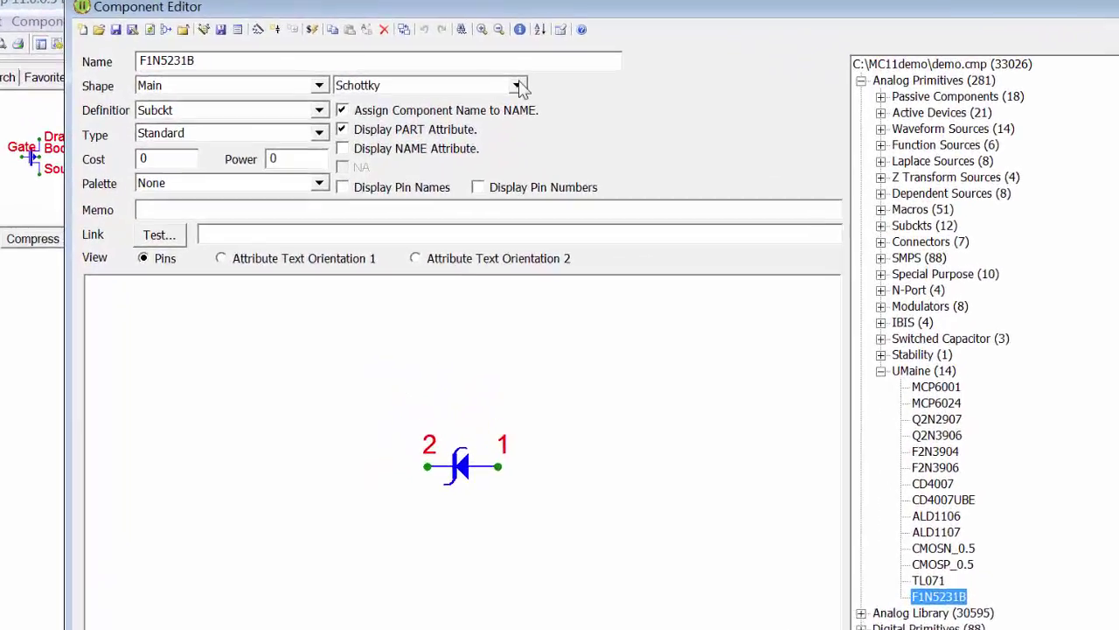
left_click(518, 85)
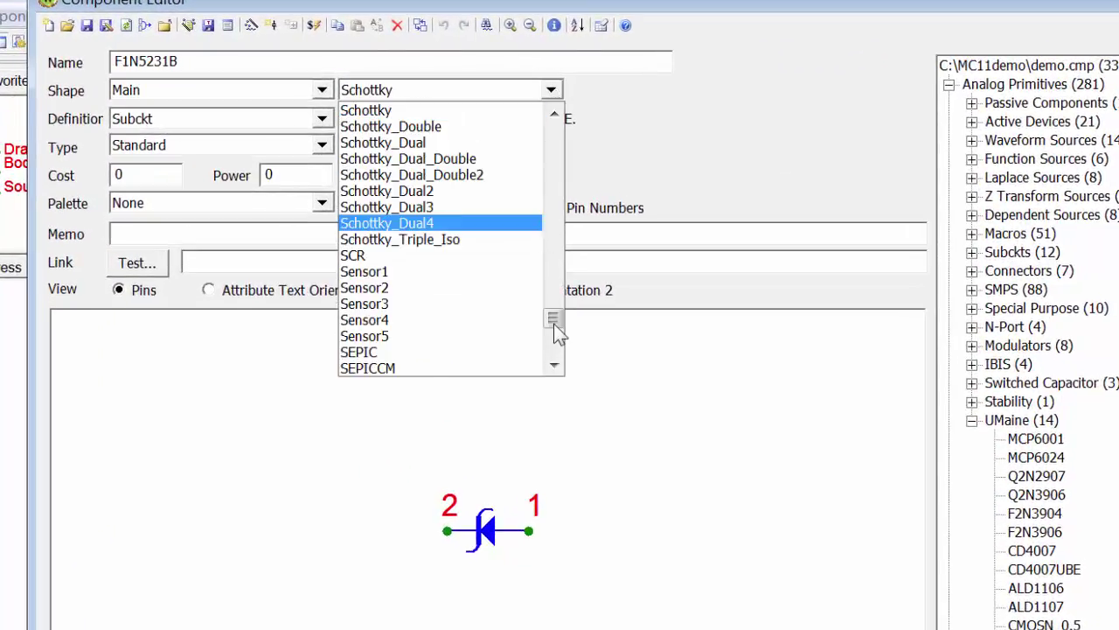
left_click_drag(554, 323, 553, 348)
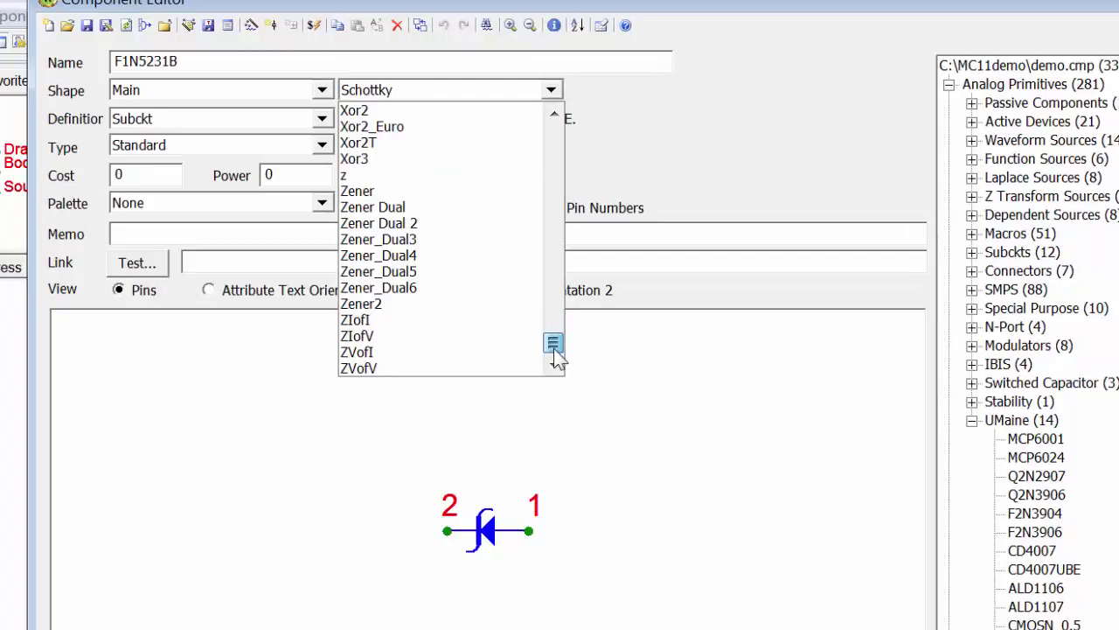
left_click(503, 194)
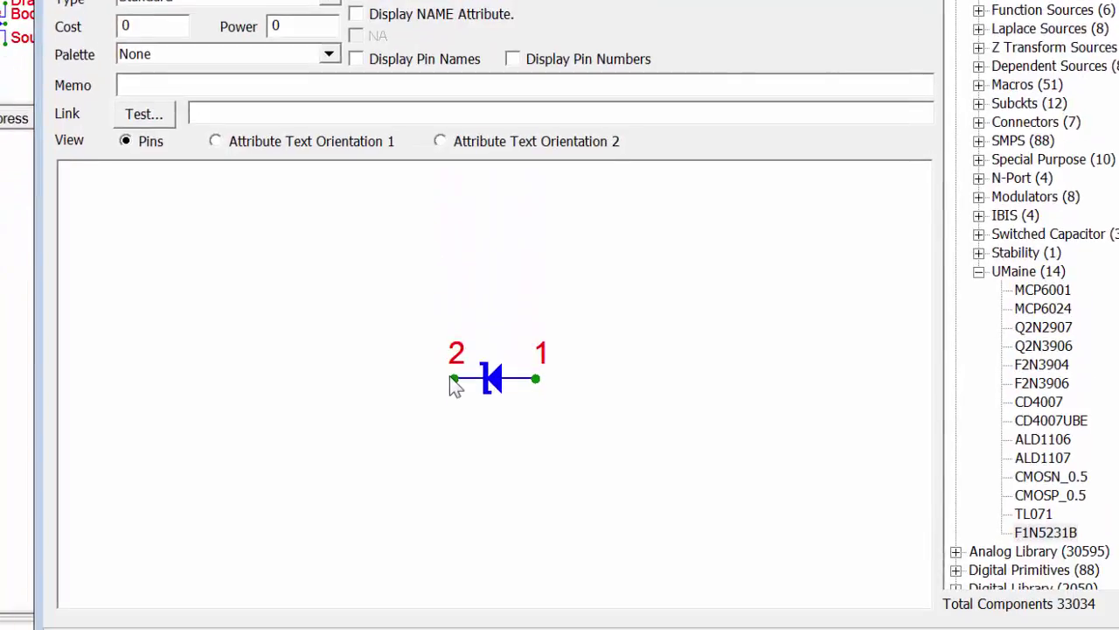
Step: Swap pins 1 and 2 on the F1N5231B Zener symbol, then save the component library and close the Component Editor
left_click_drag(453, 378, 576, 324)
left_click_drag(533, 378, 460, 388)
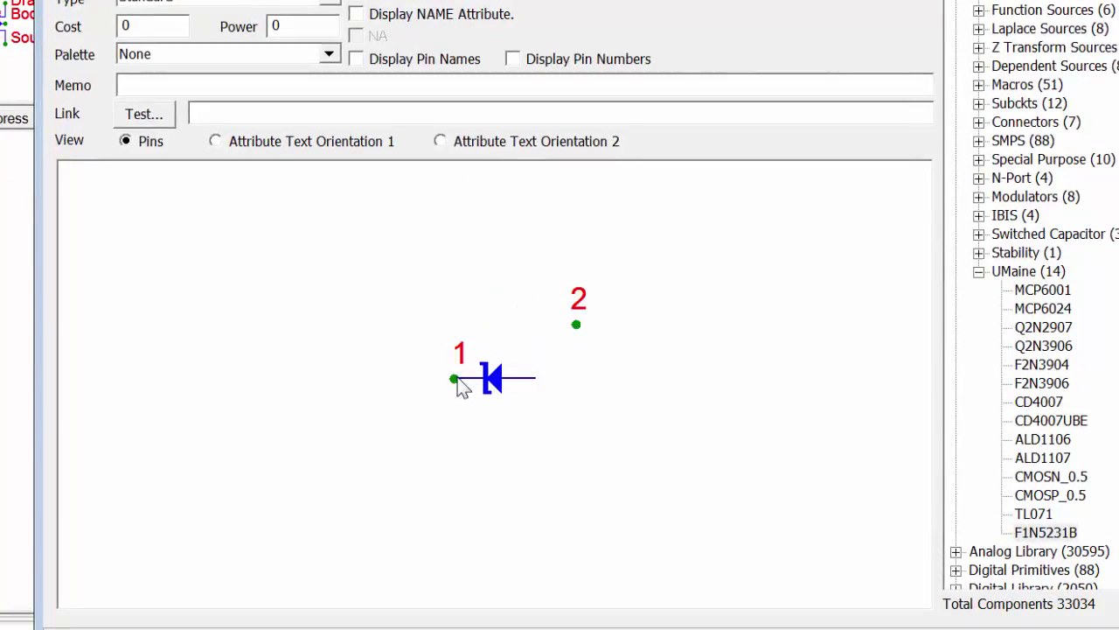
left_click_drag(568, 330, 534, 378)
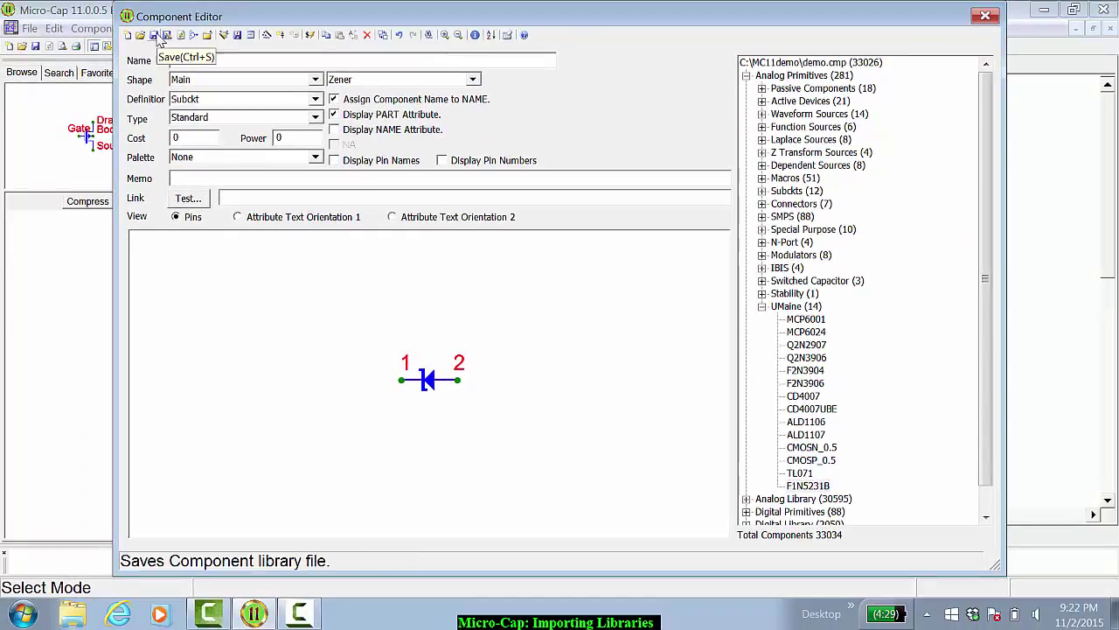
left_click(160, 41)
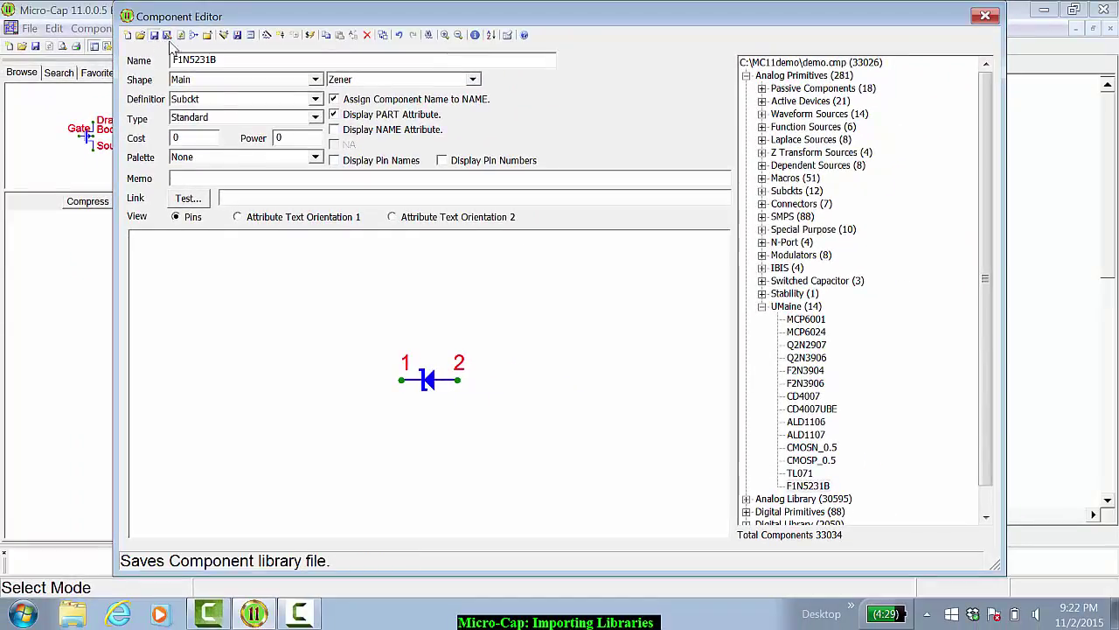
left_click(984, 19)
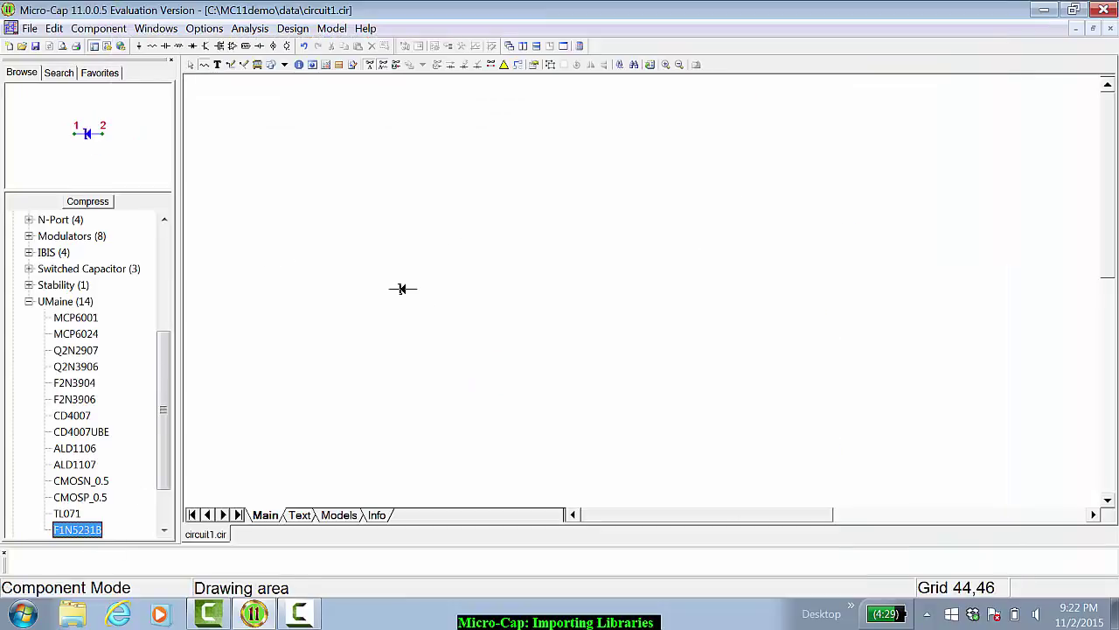
Step: Place an F1N5231B Zener diode from the UMaine group on the schematic and rotate it to vertical
left_click(496, 280)
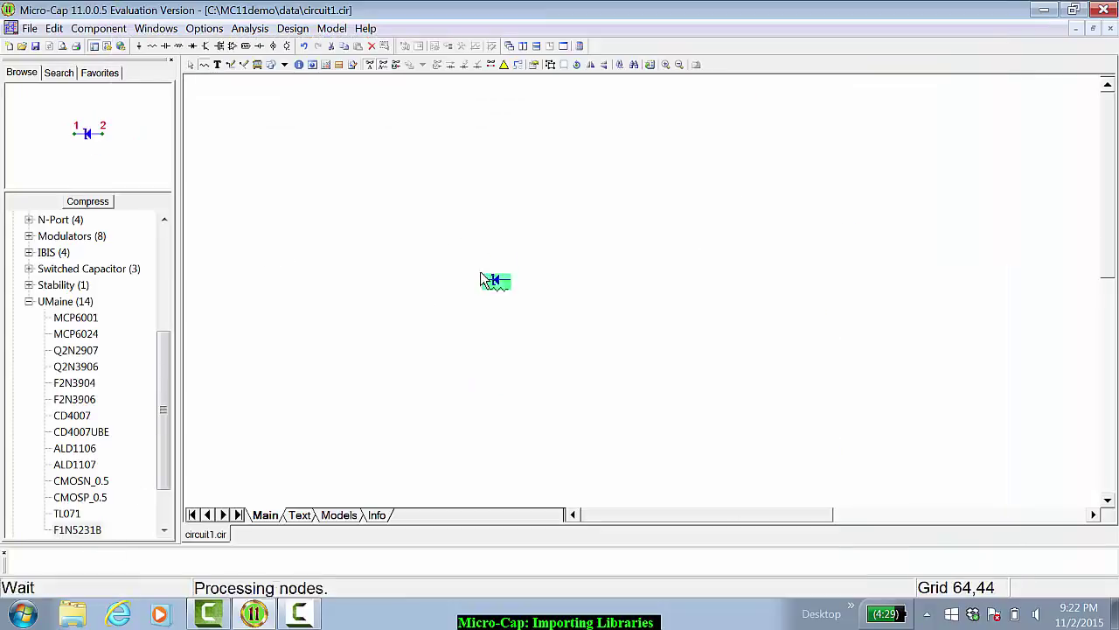
left_click(195, 67)
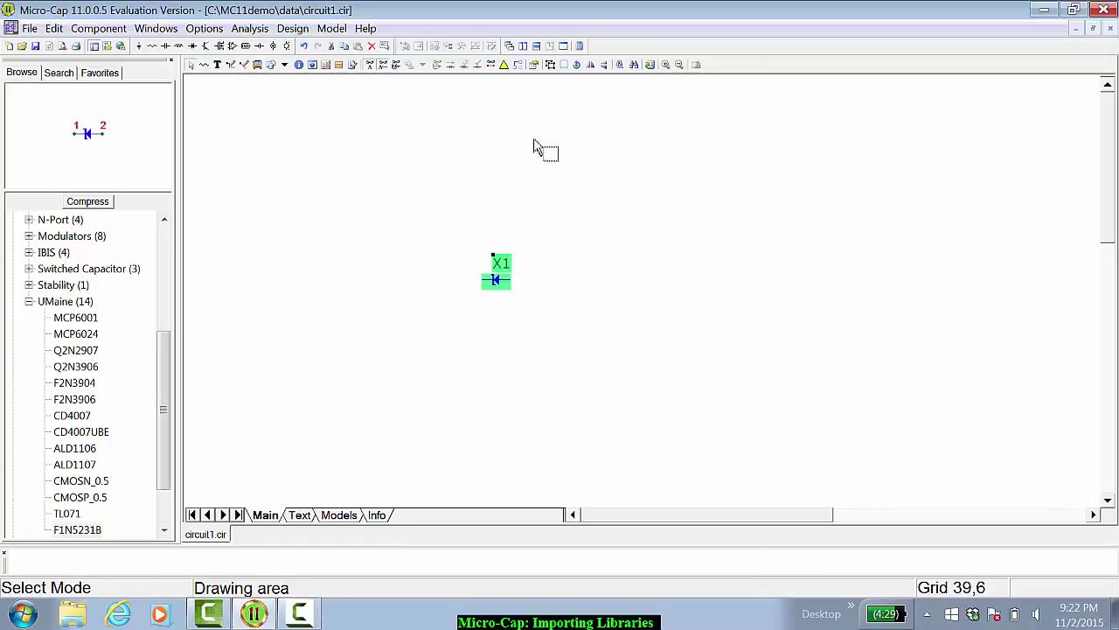
left_click(579, 66)
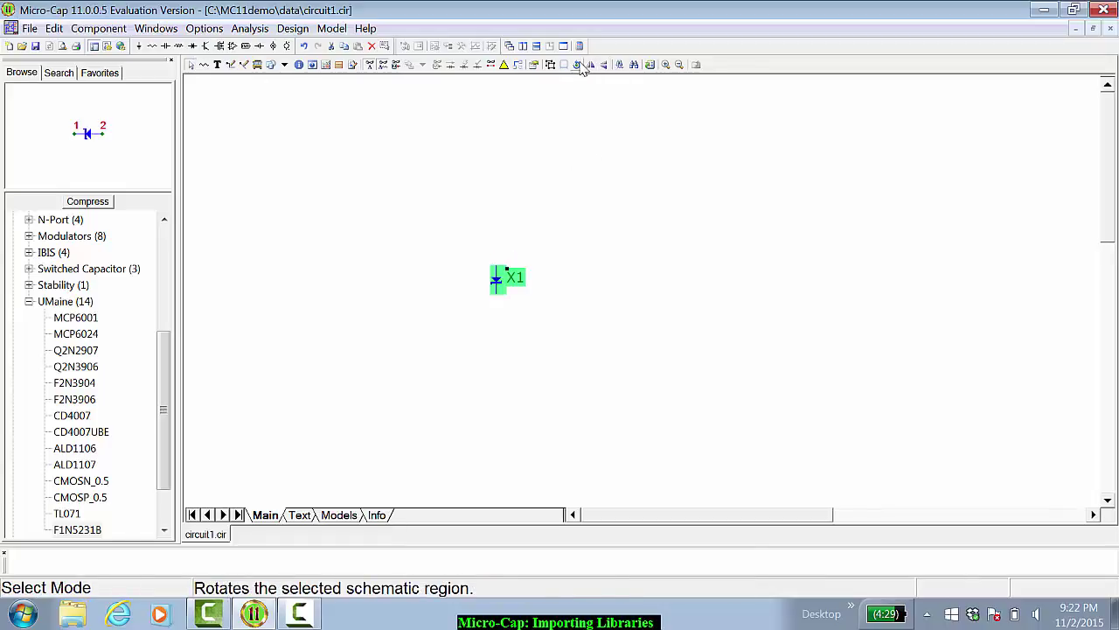
Step: Wire a battery across the Zener diode and add a ground to the circuit
key("ctrl+w")
mouse_move(497, 269)
left_mouse_down()
mouse_move(495, 242)
mouse_move(472, 248)
left_mouse_up()
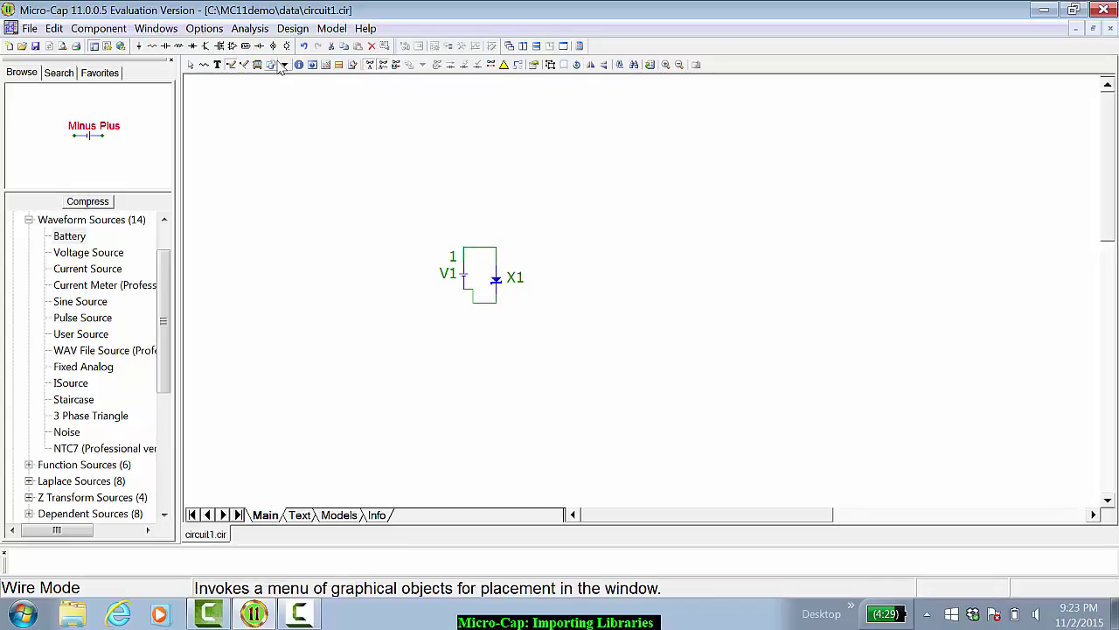
left_click(138, 45)
Step: Save the schematic as ZenerTest.cir in the CircuitIdeas folder
key("ctrl+s")
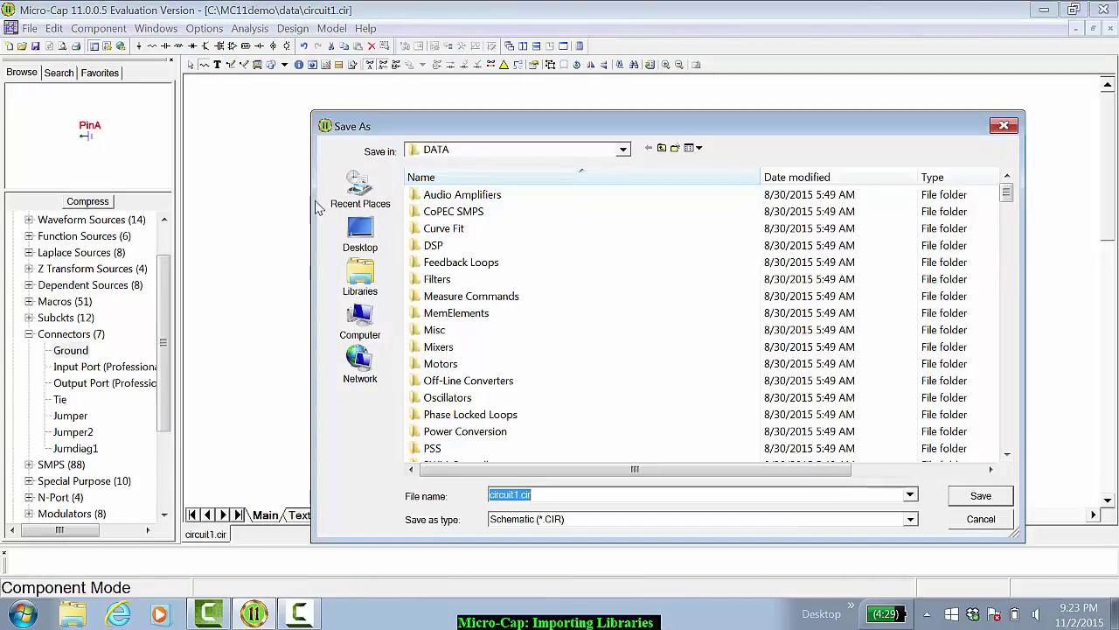
left_click(623, 150)
left_click(472, 291)
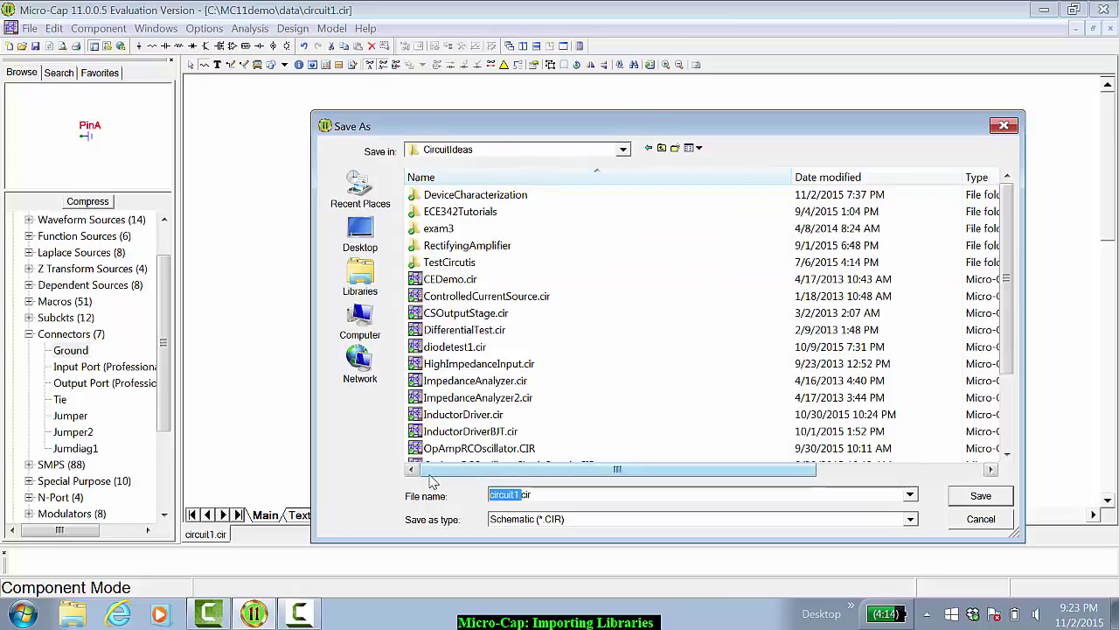
type("ZenerT")
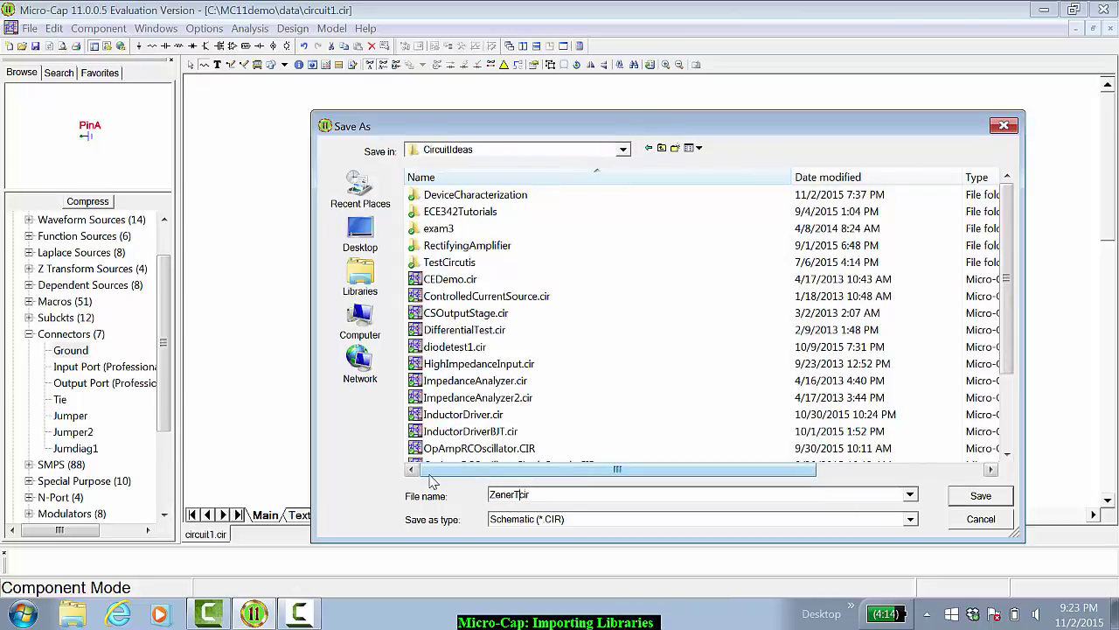
type("est")
key("Return")
Step: Open a DC analysis of the circuit and set the first Y expression to the battery current I(V1)
left_click(249, 28)
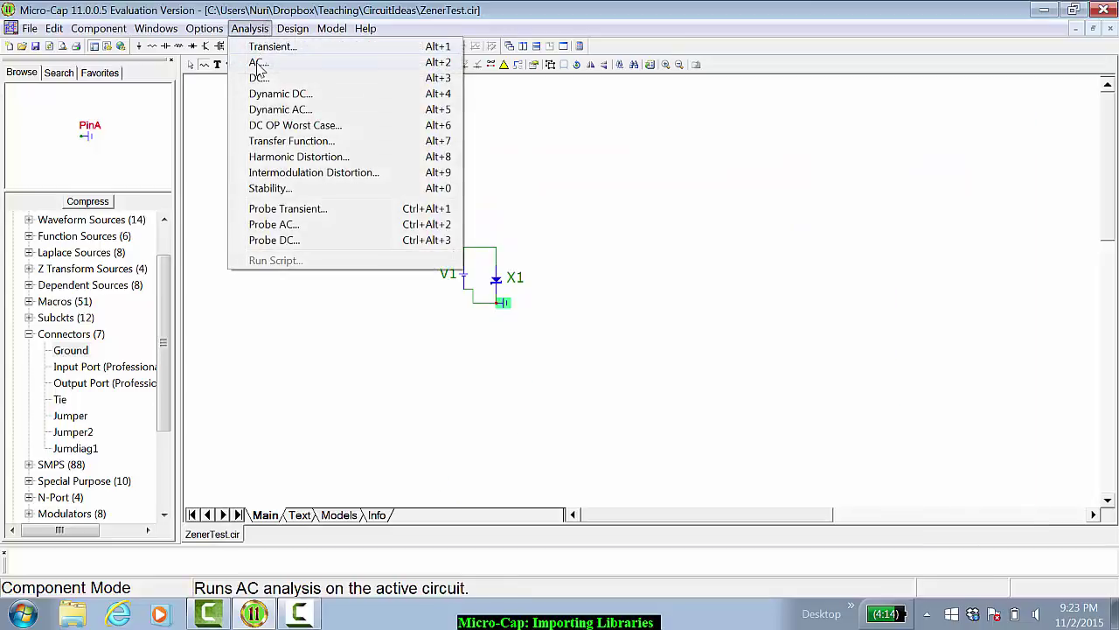
left_click(259, 77)
right_click(540, 314)
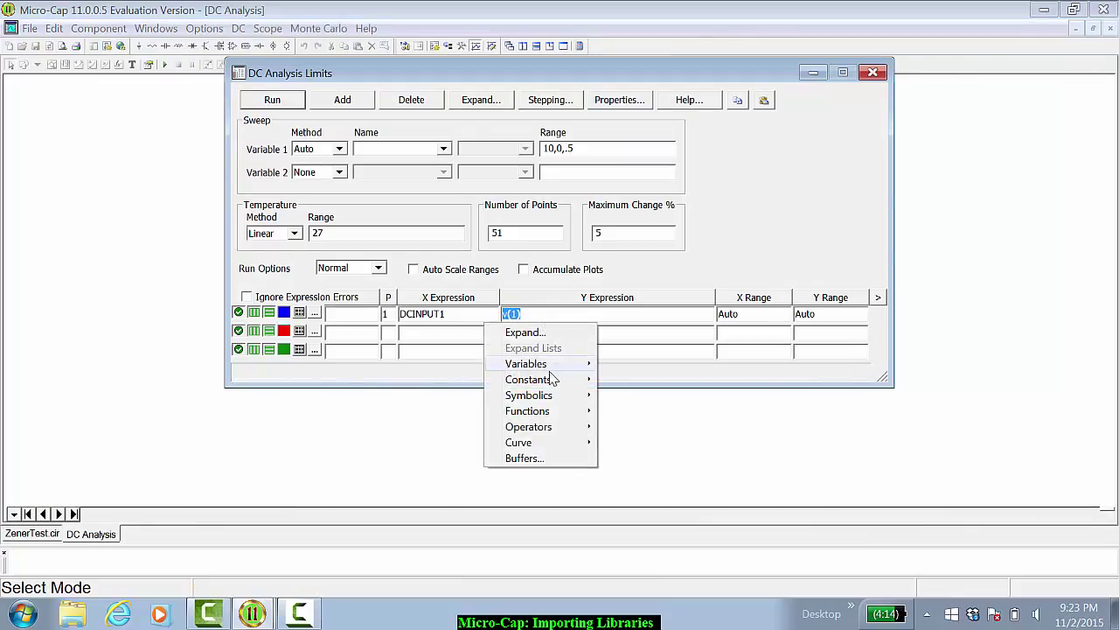
mouse_move(526, 363)
mouse_move(664, 425)
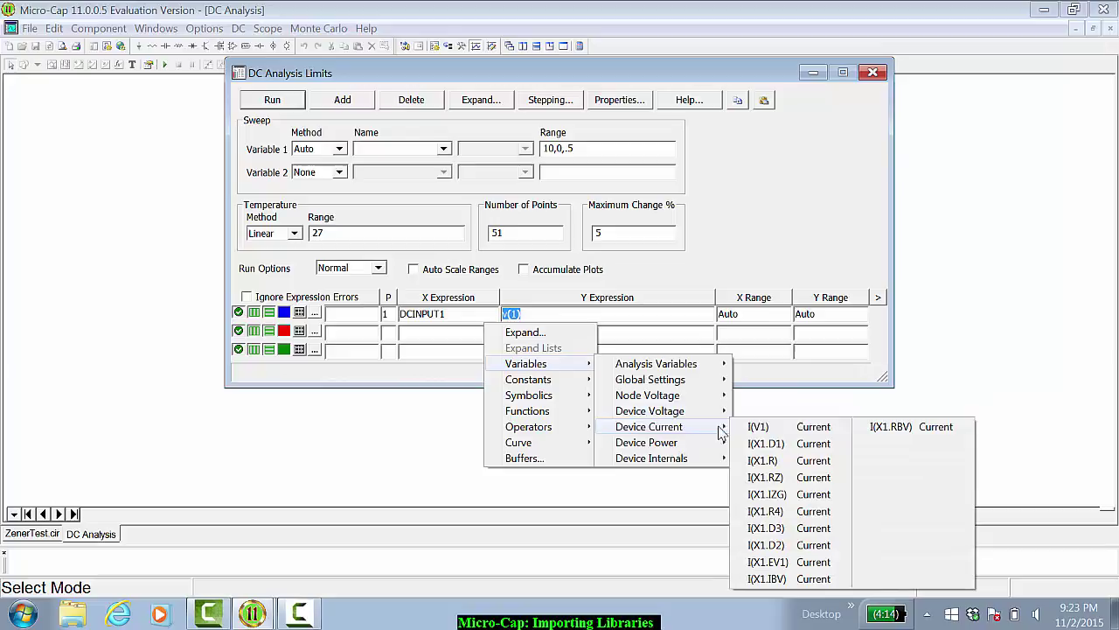
left_click(791, 428)
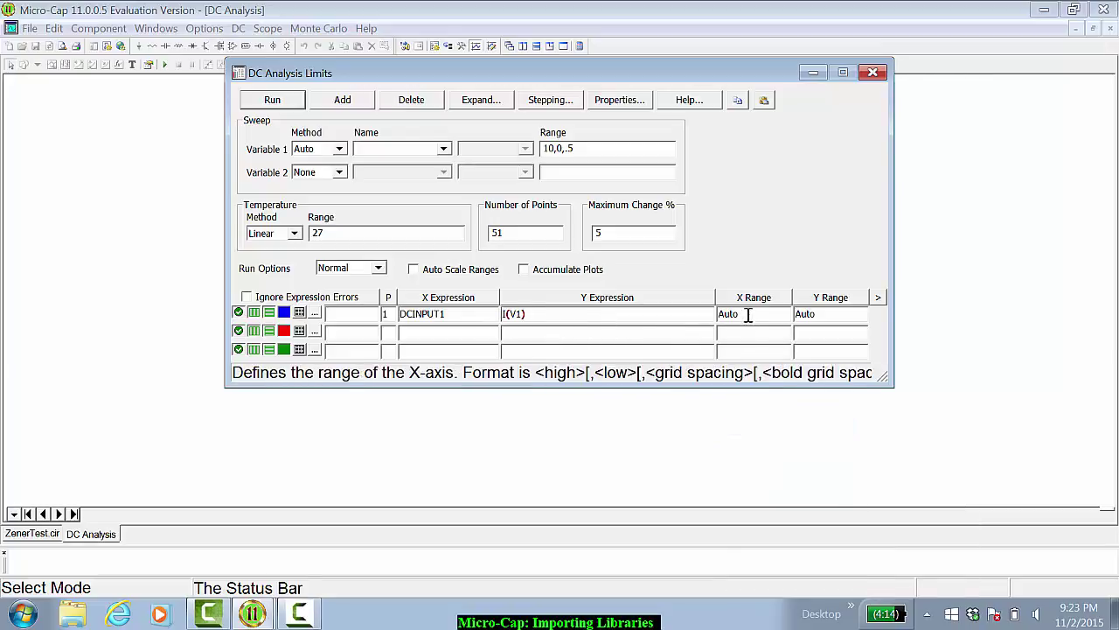
Step: Set the DC sweep variable to V1 with the range 1,0,0.01 and run the analysis
left_click(406, 148)
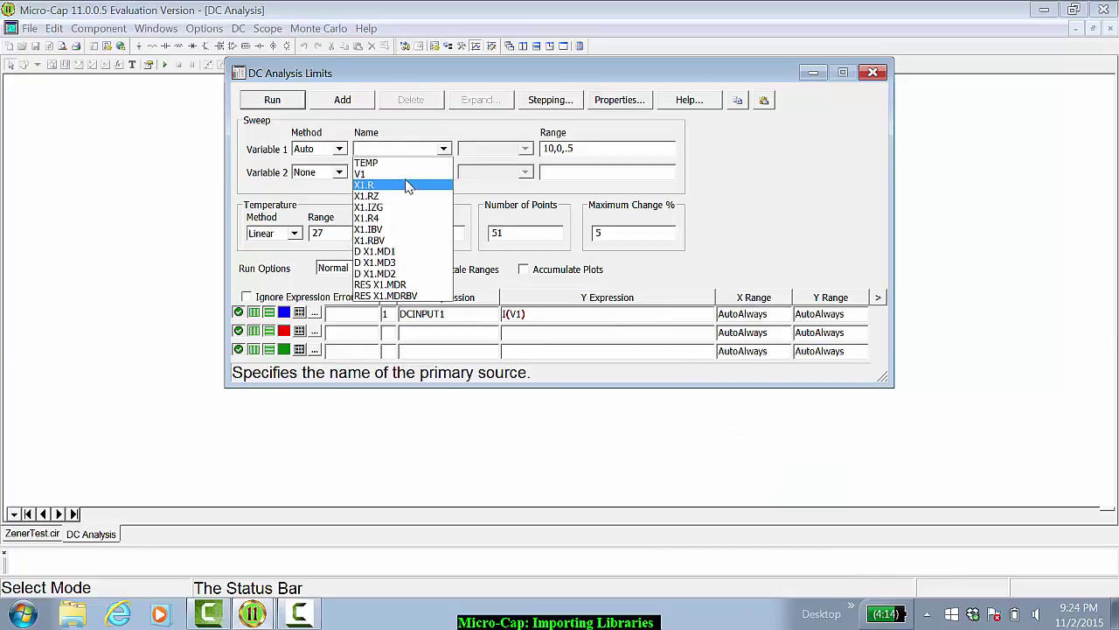
left_click(406, 182)
key("Tab")
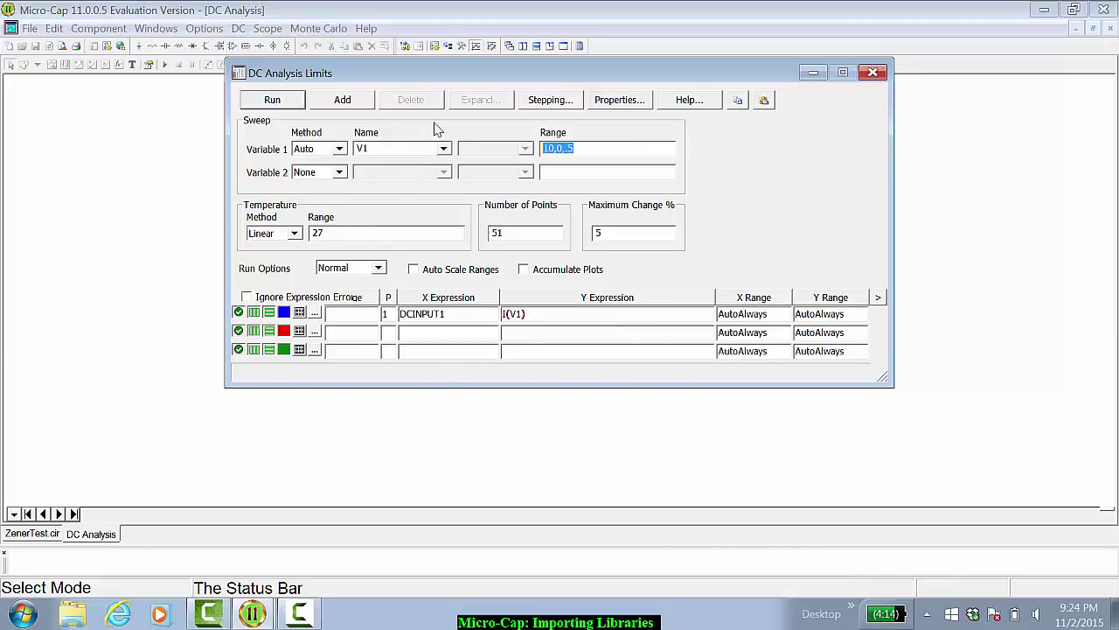
type("1")
key("F2")
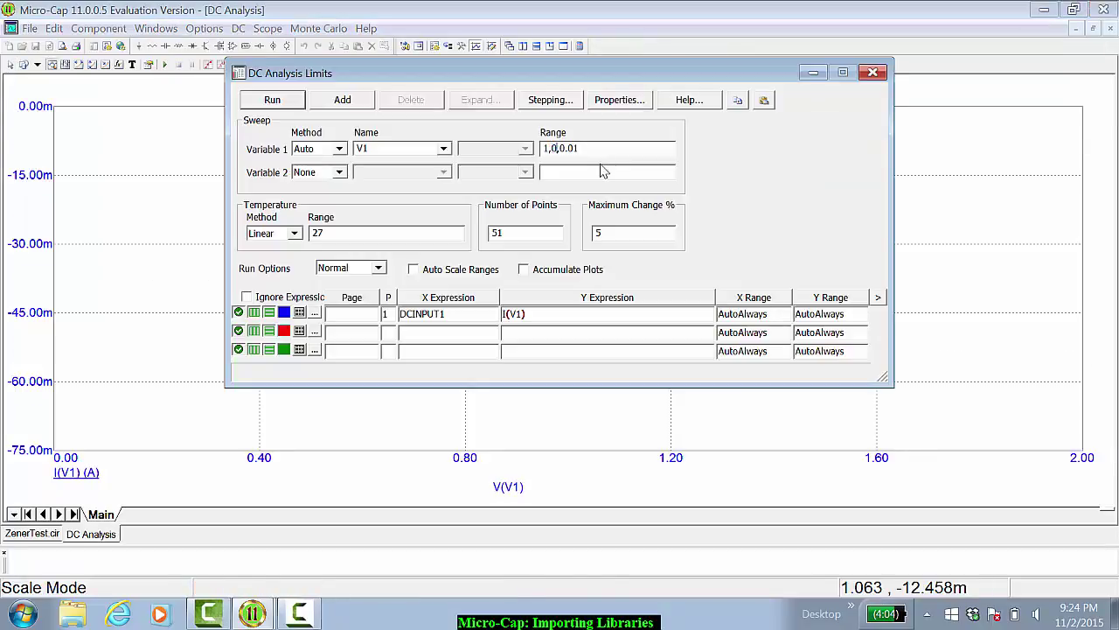
key("F2")
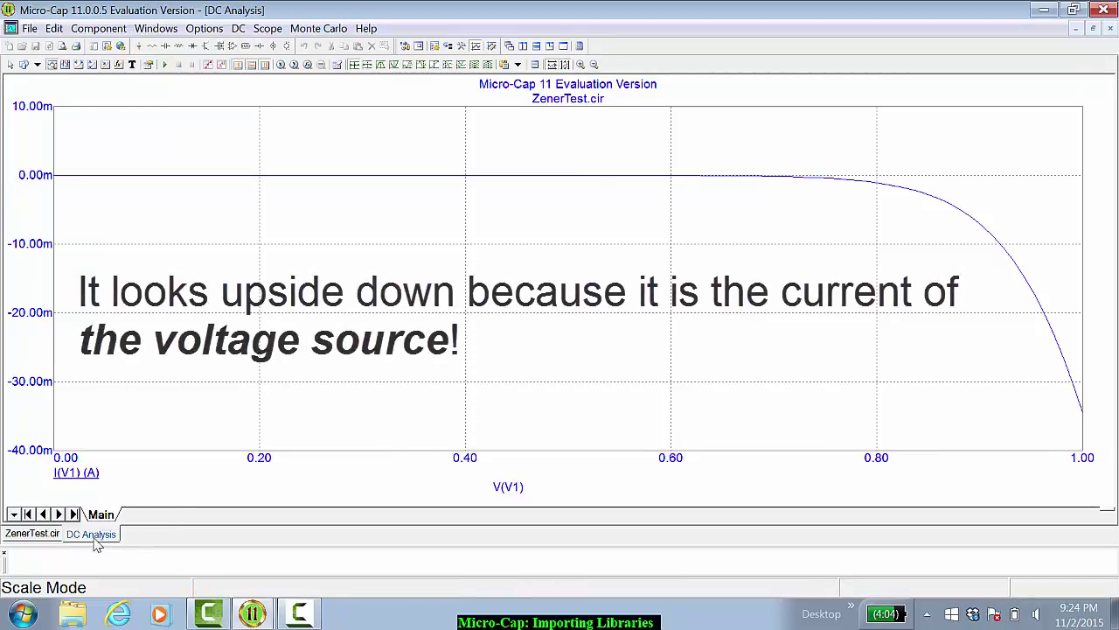
Step: Exit the analysis and wire a resistor with value 1 between the battery and the Zener diode
key("F3")
left_click(151, 46)
left_click(627, 196)
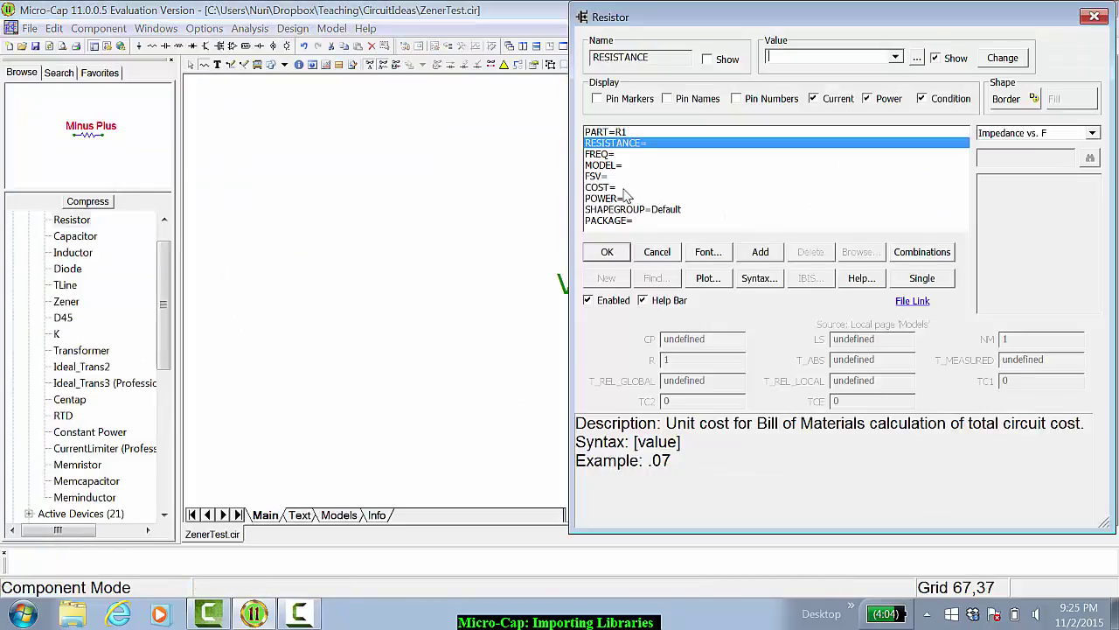
key("Return")
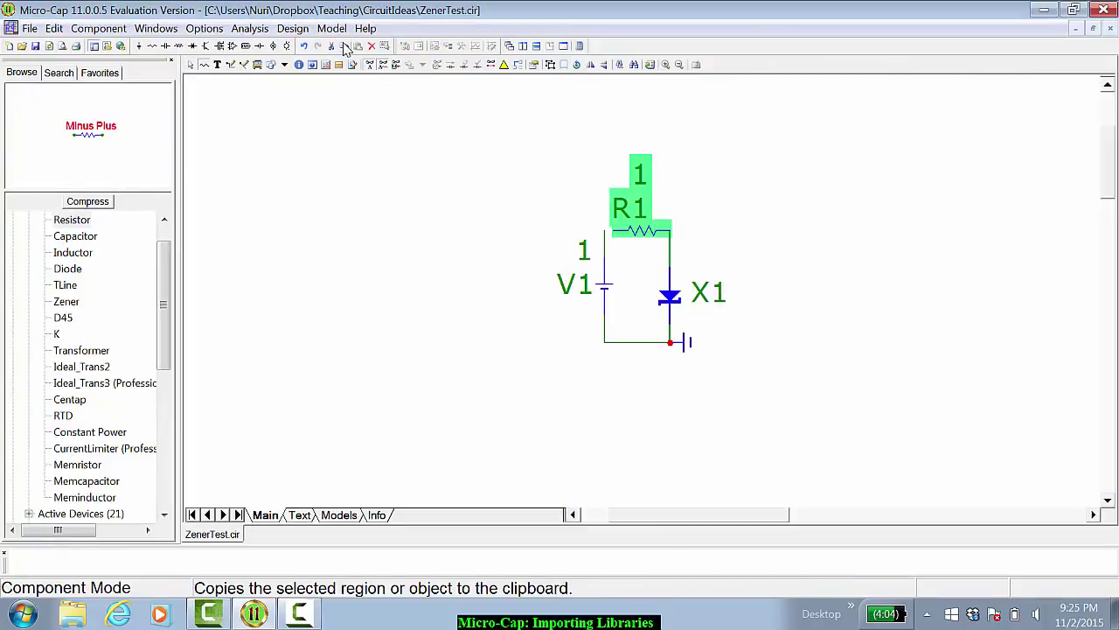
left_click(231, 64)
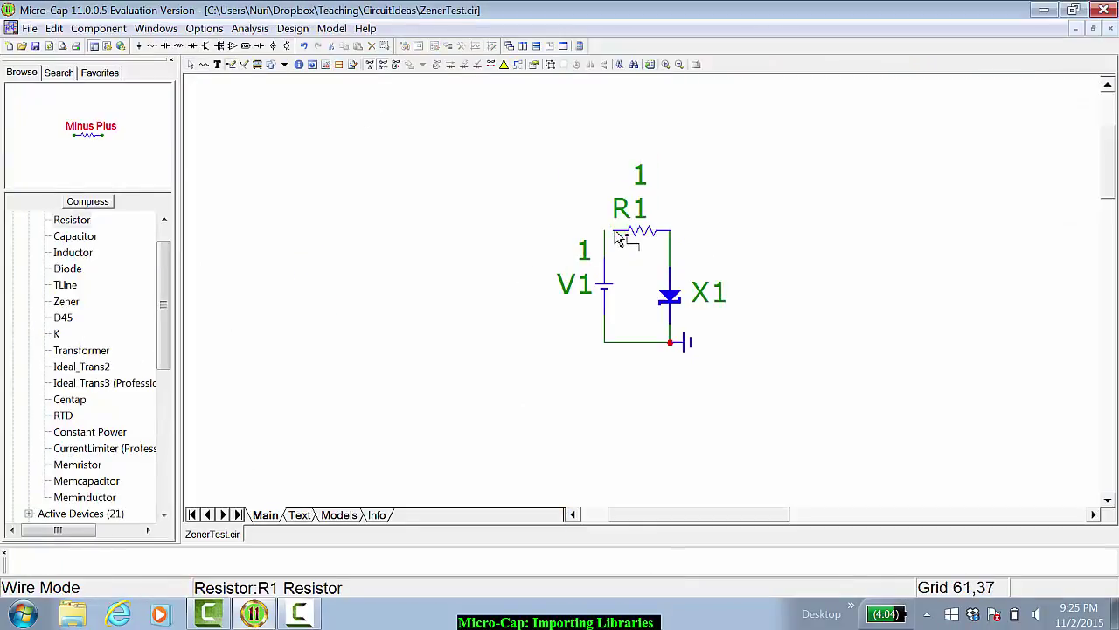
Step: Run the DC analysis with the Y expression set to the resistor current I(R1)
left_click(250, 29)
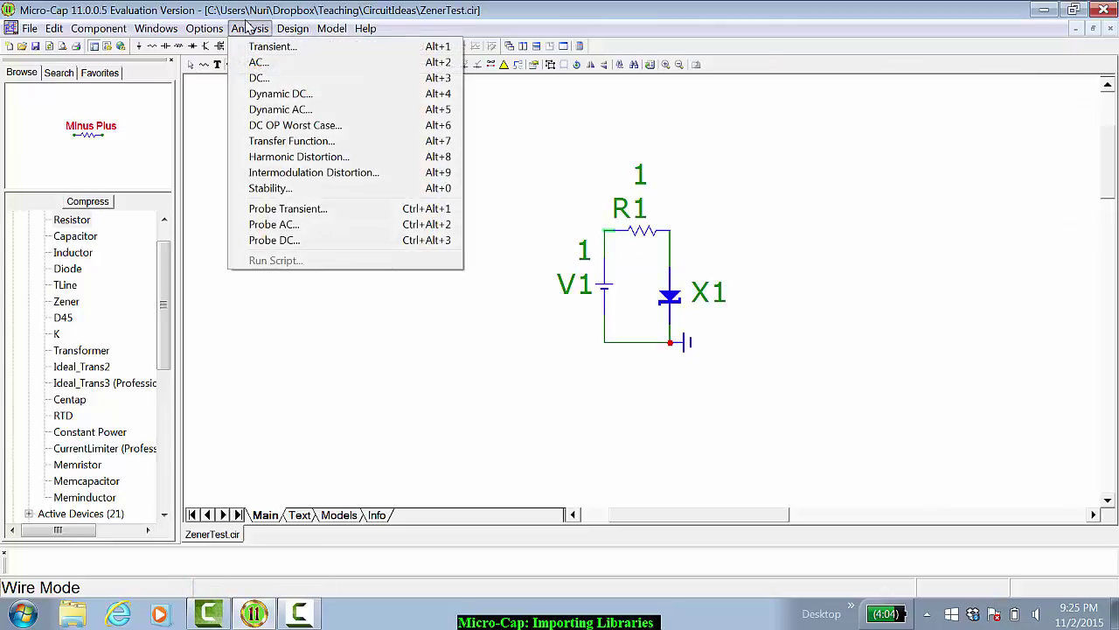
left_click(289, 77)
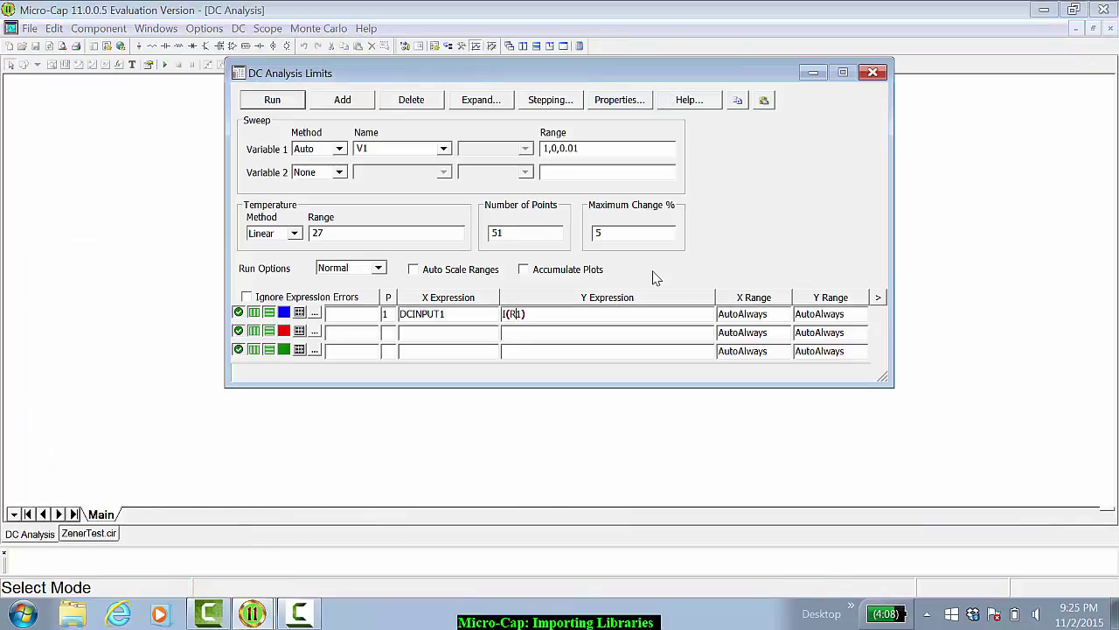
key("F2")
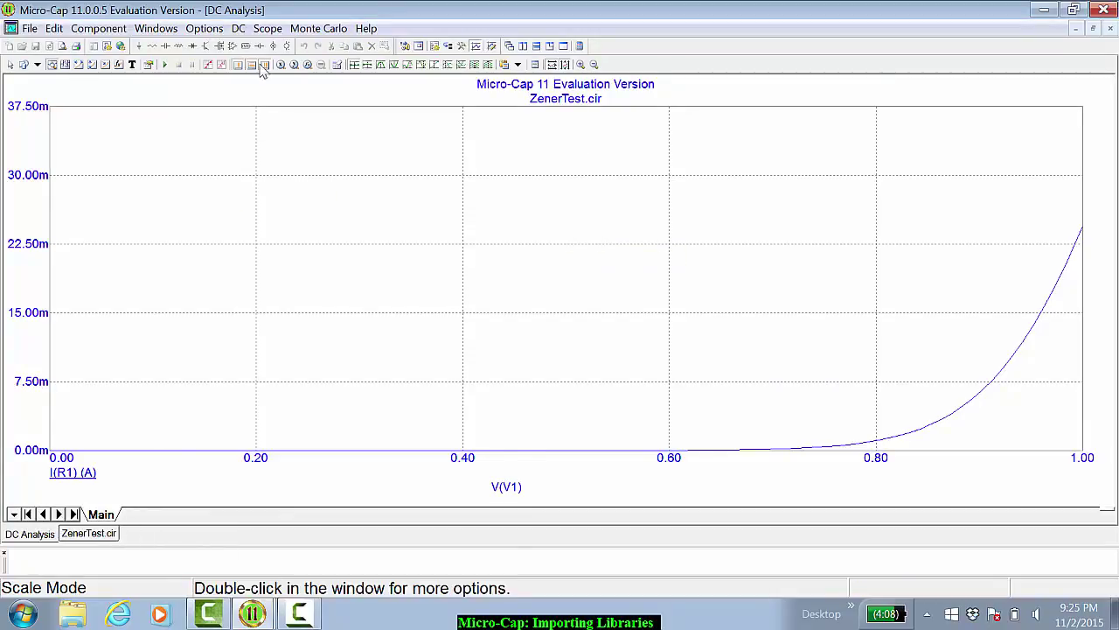
Step: Set the V1 sweep range to -10,0,-0.01 and rerun the DC analysis for reverse bias
left_click(237, 28)
left_click(257, 63)
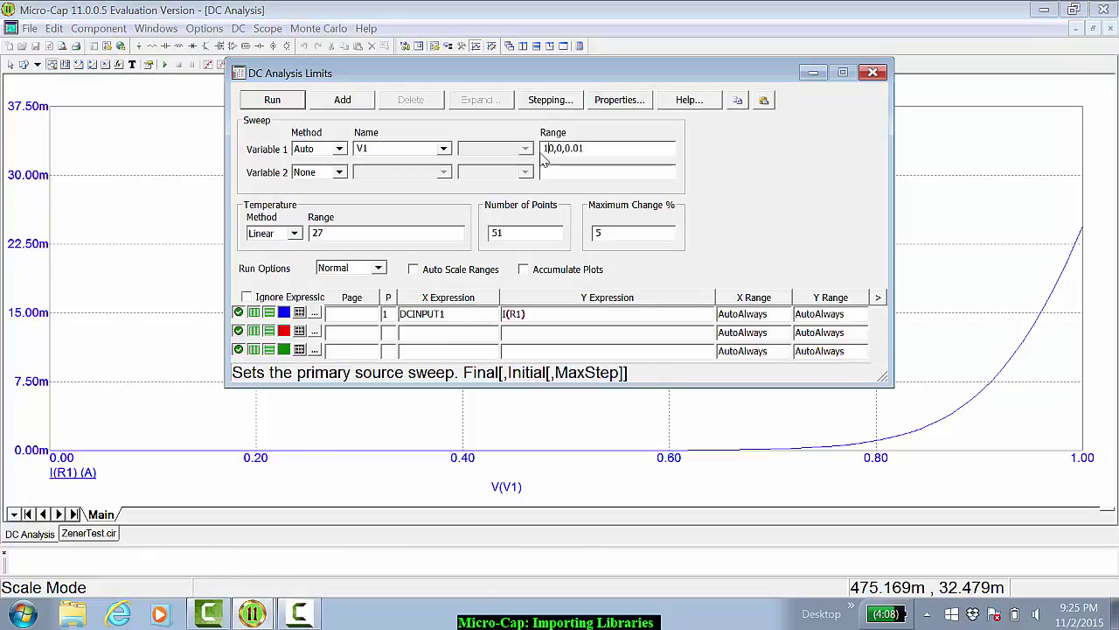
type("-")
key("F2")
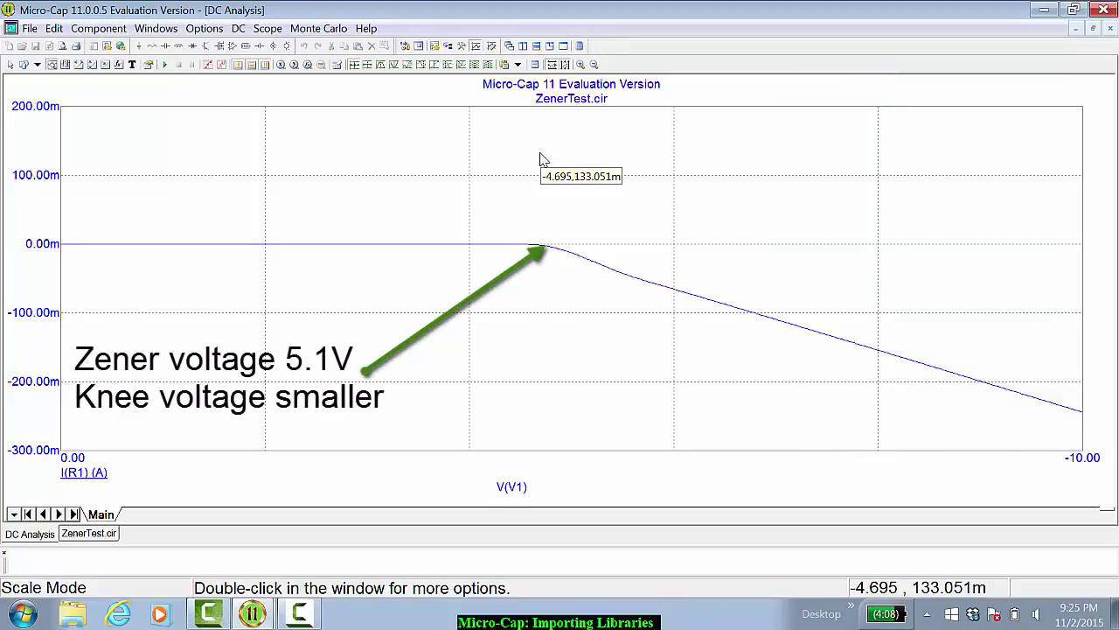
Step: Return to the schematic and set the value of resistor R1 to 100
left_click(89, 533)
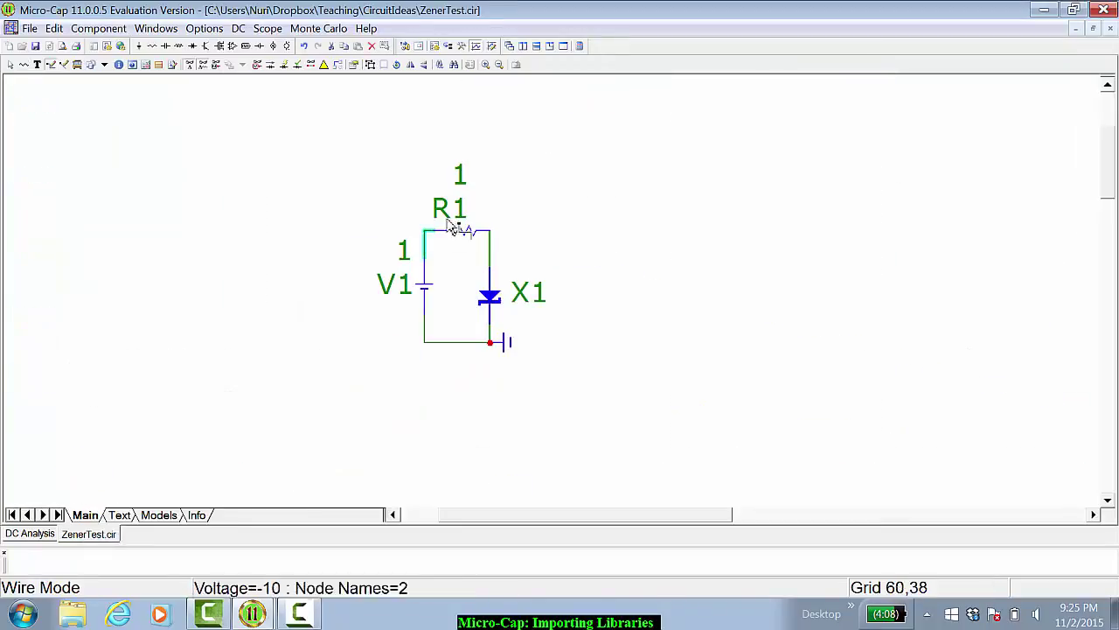
key("ctrl+e")
double_click(461, 178)
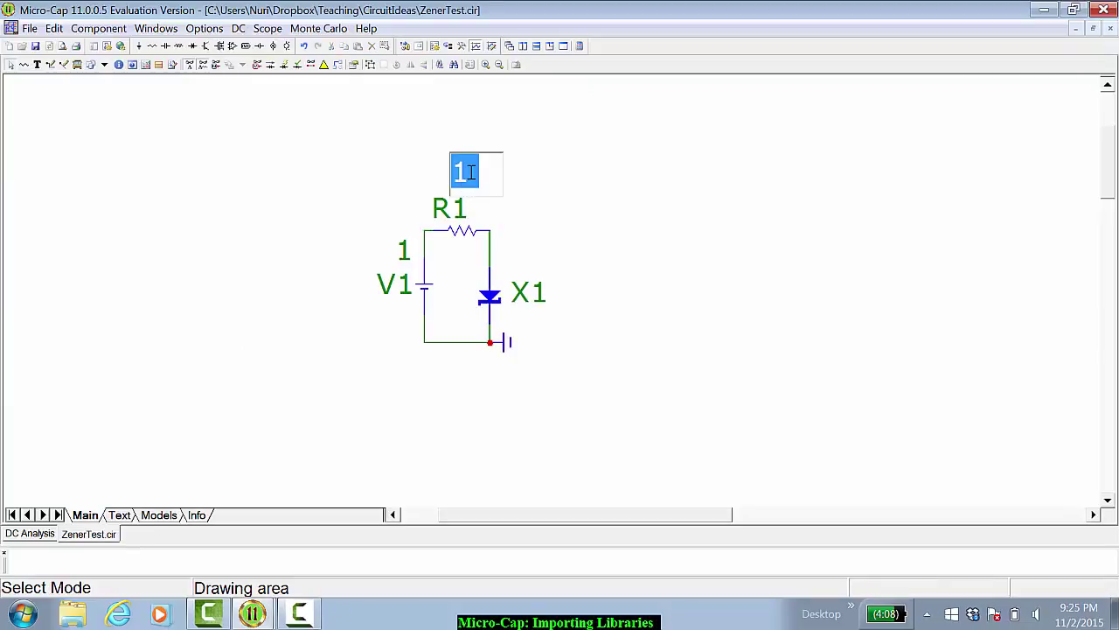
type("00")
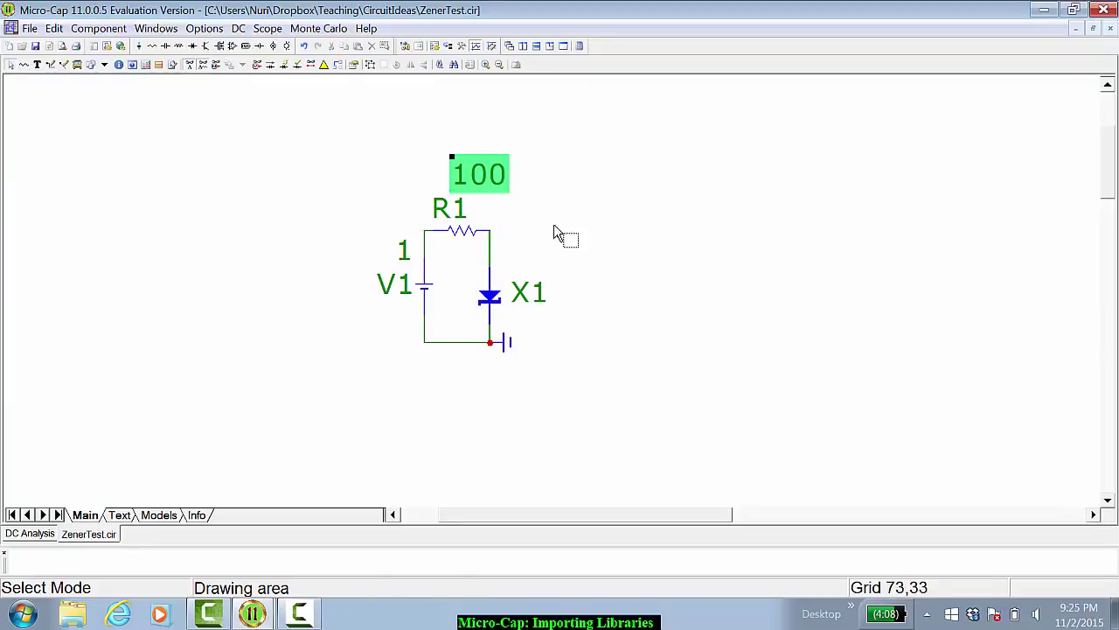
Step: Name the wire between the resistor and the Zener diode Vout
left_click(491, 250)
double_click(492, 249)
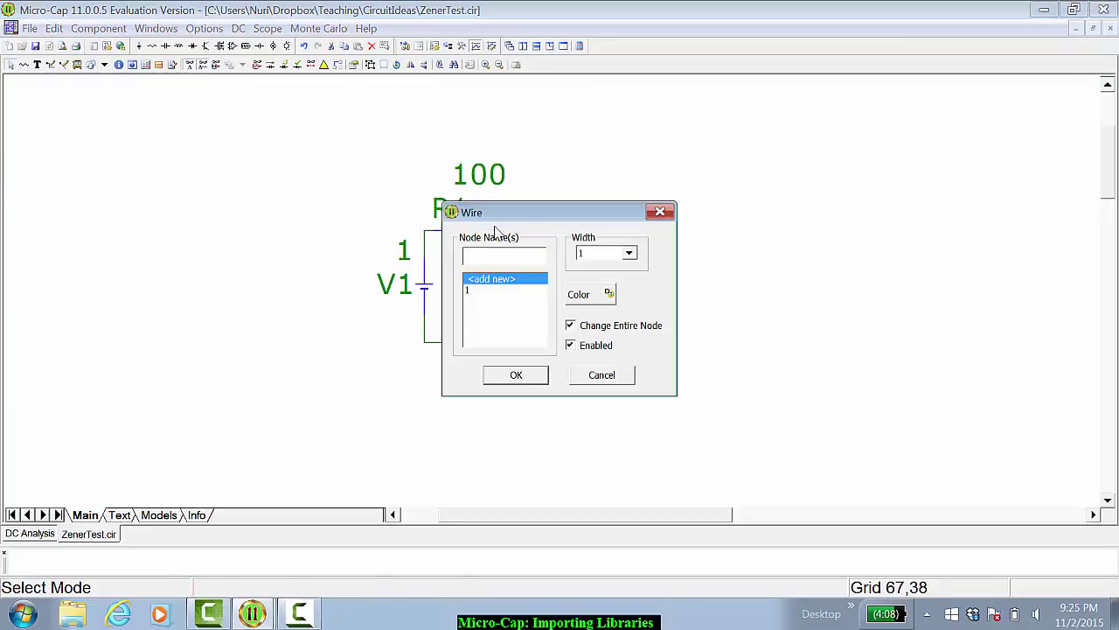
type("Vout")
key("Return")
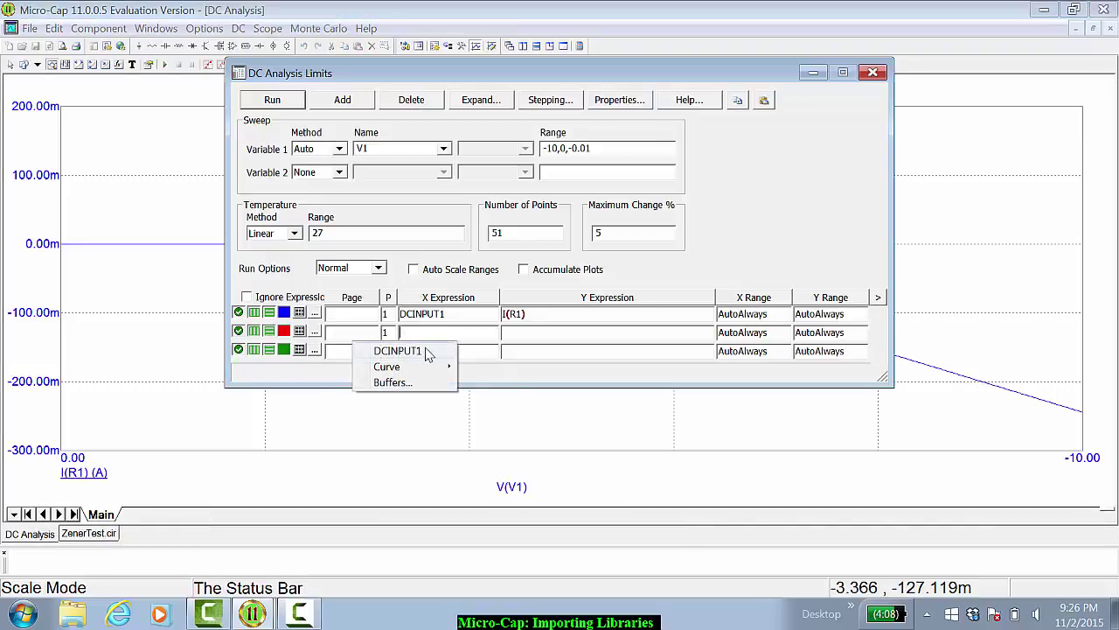
Step: Plot v(Vout) against DCINPUT1 in the DC analysis, then exit the analysis to the schematic
left_click(399, 351)
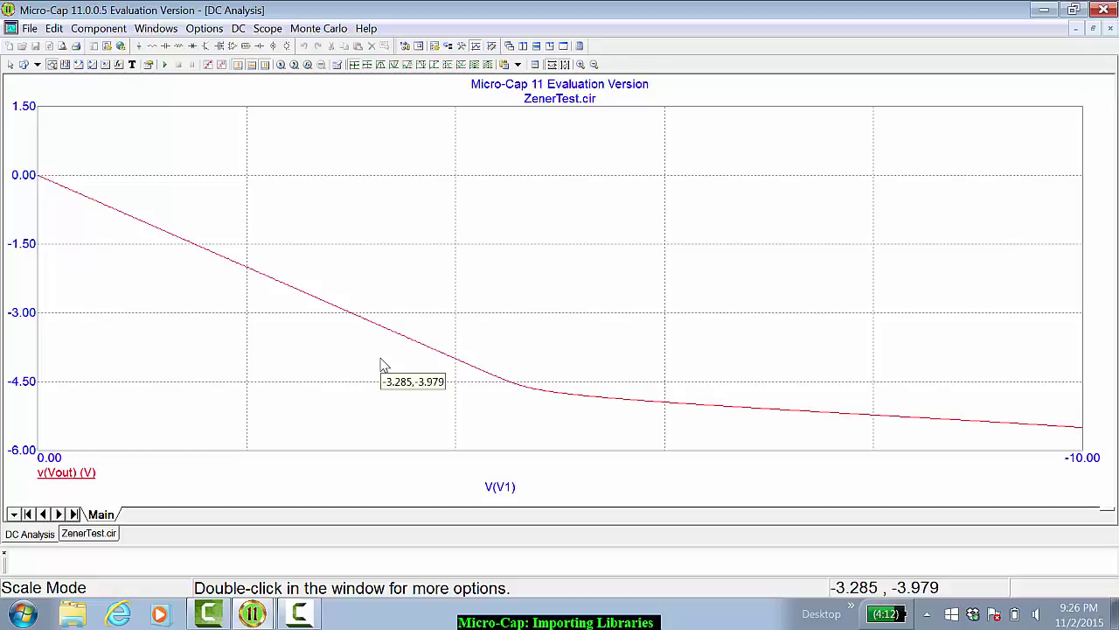
left_click(92, 534)
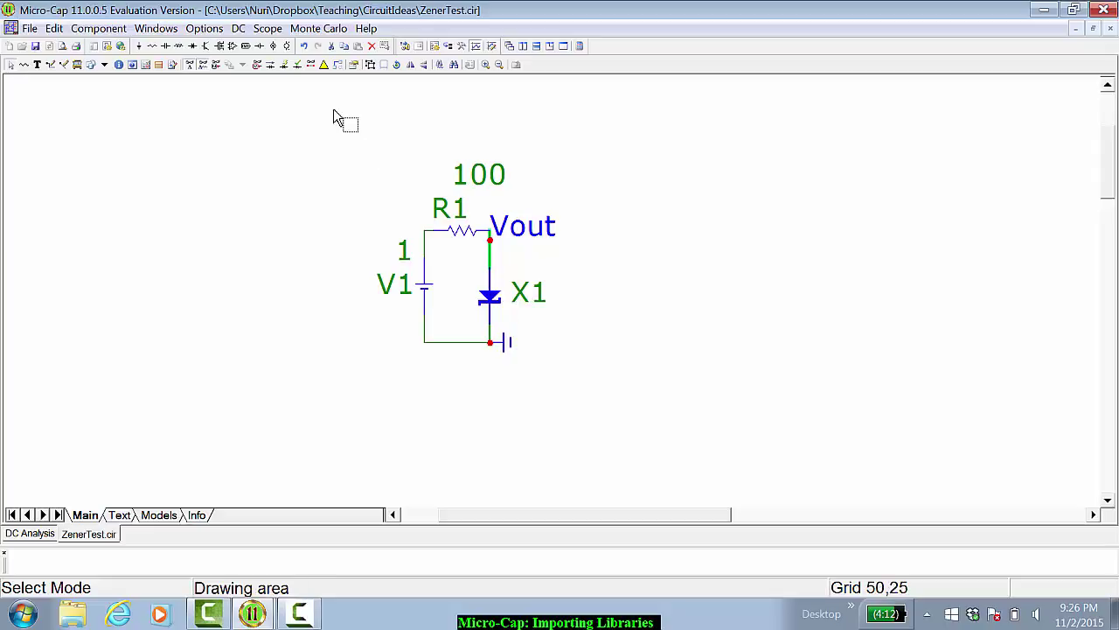
key("F3")
Step: Place a TL071 op amp from the UMaine group beside the Zener circuit and return to select mode
left_click_drag(163, 437, 164, 464)
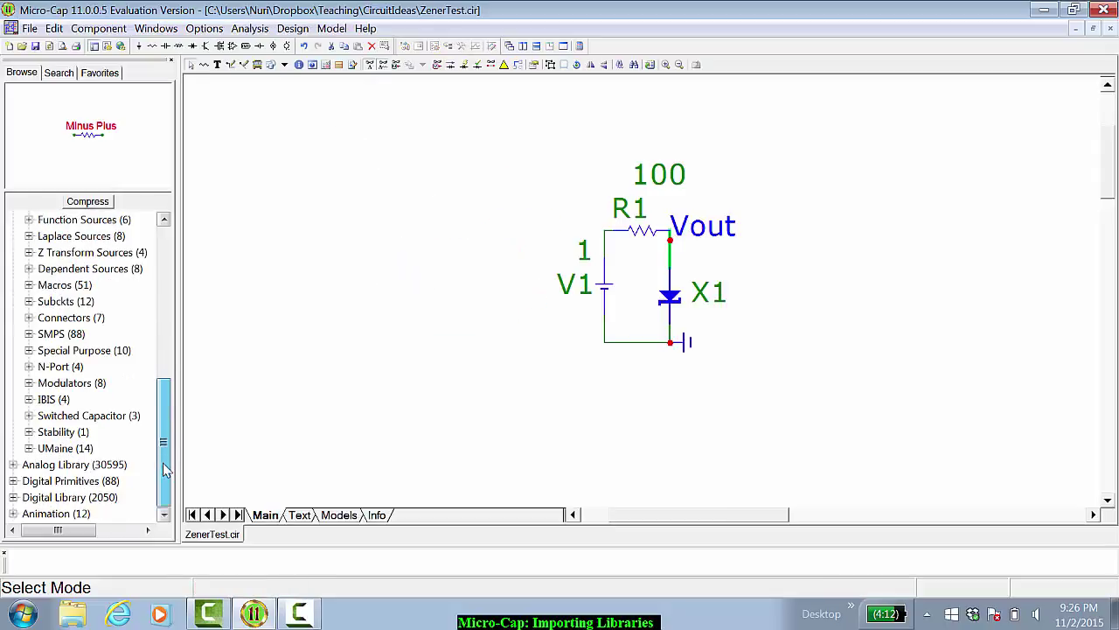
left_click(66, 447)
left_click(29, 448)
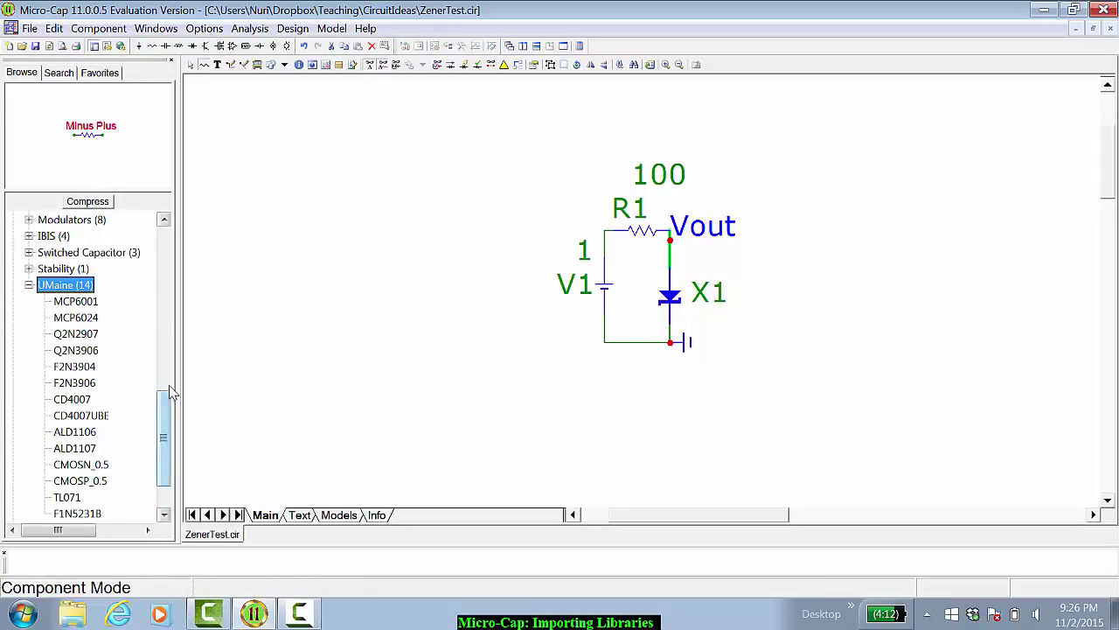
left_click_drag(165, 411, 164, 434)
left_click(67, 431)
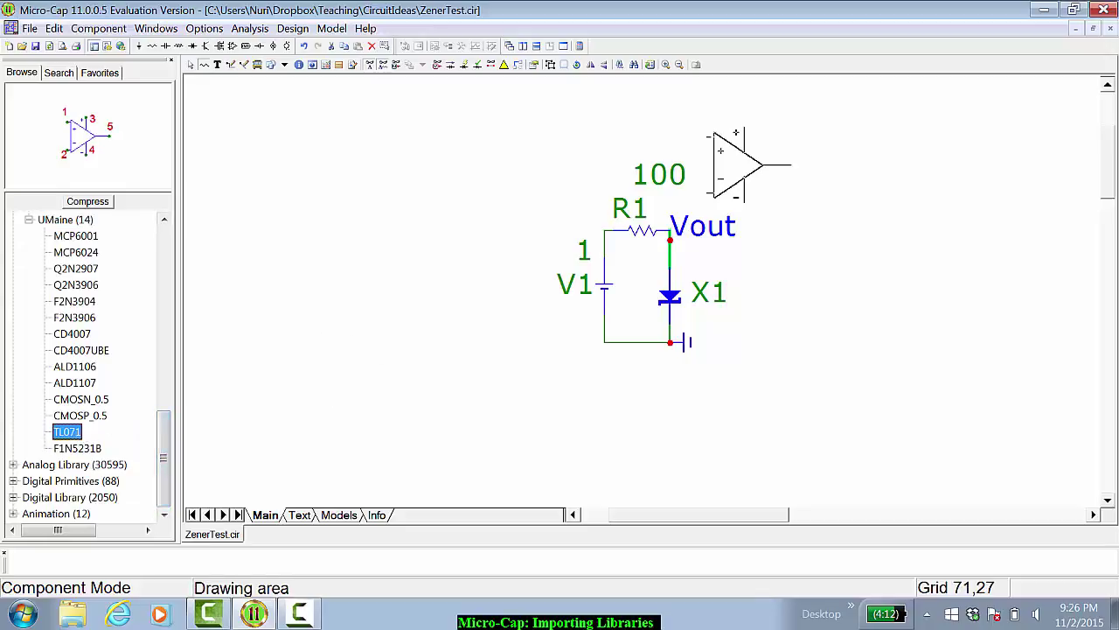
left_click(389, 261)
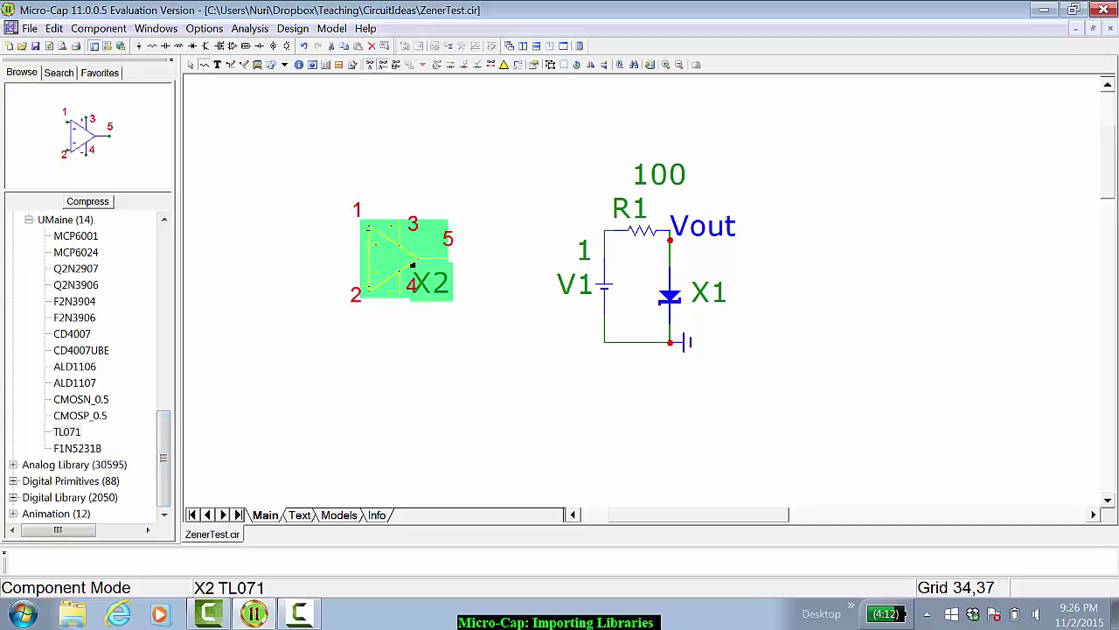
key("ctrl+e")
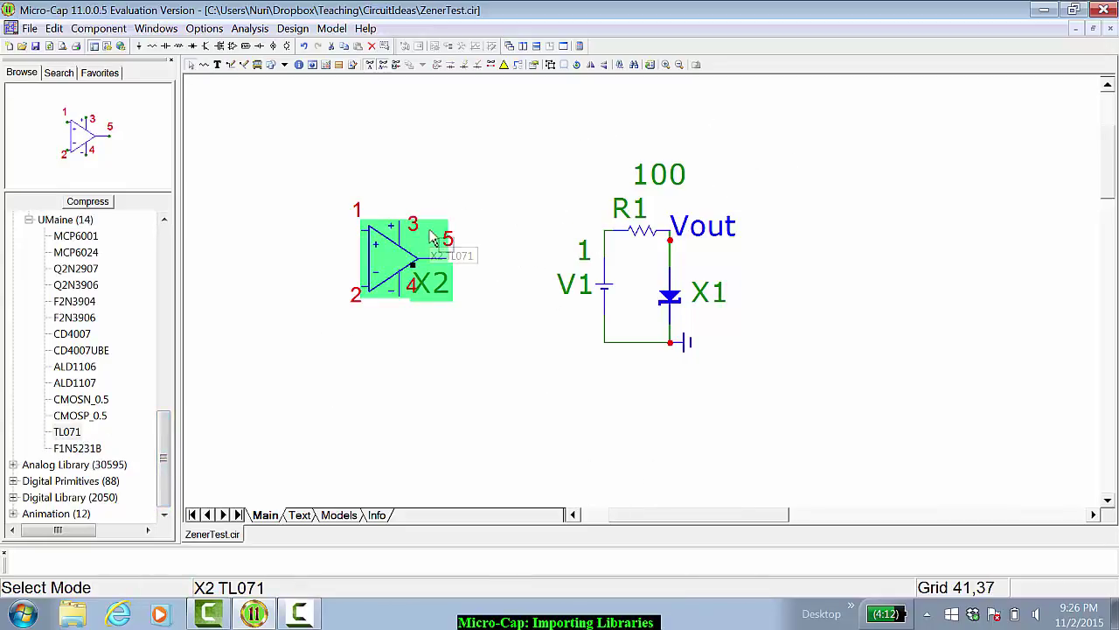